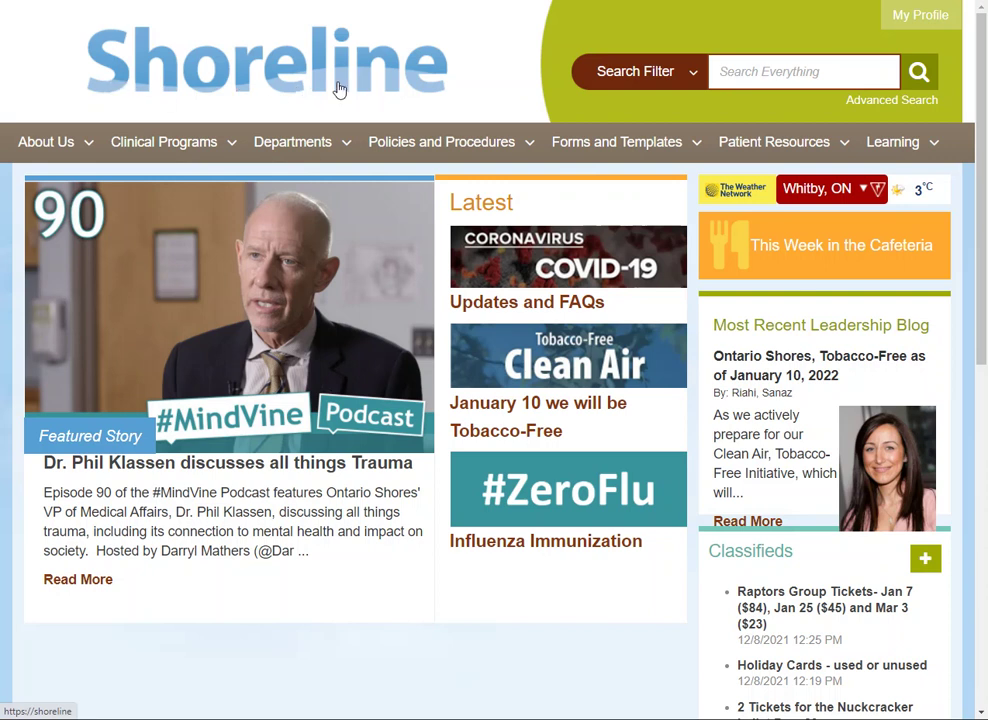
- Open the Meditech Training Environment from the intranet's quick links and enter the MEDITECH - Expanse Test session
scroll(340, 90, down, 5)
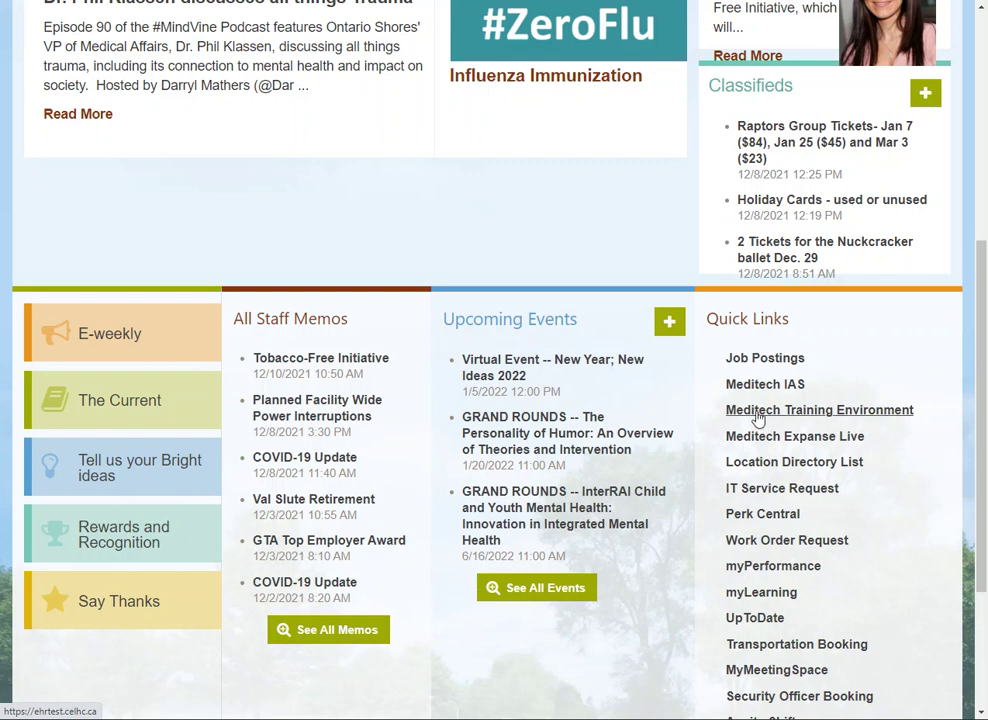
click(758, 417)
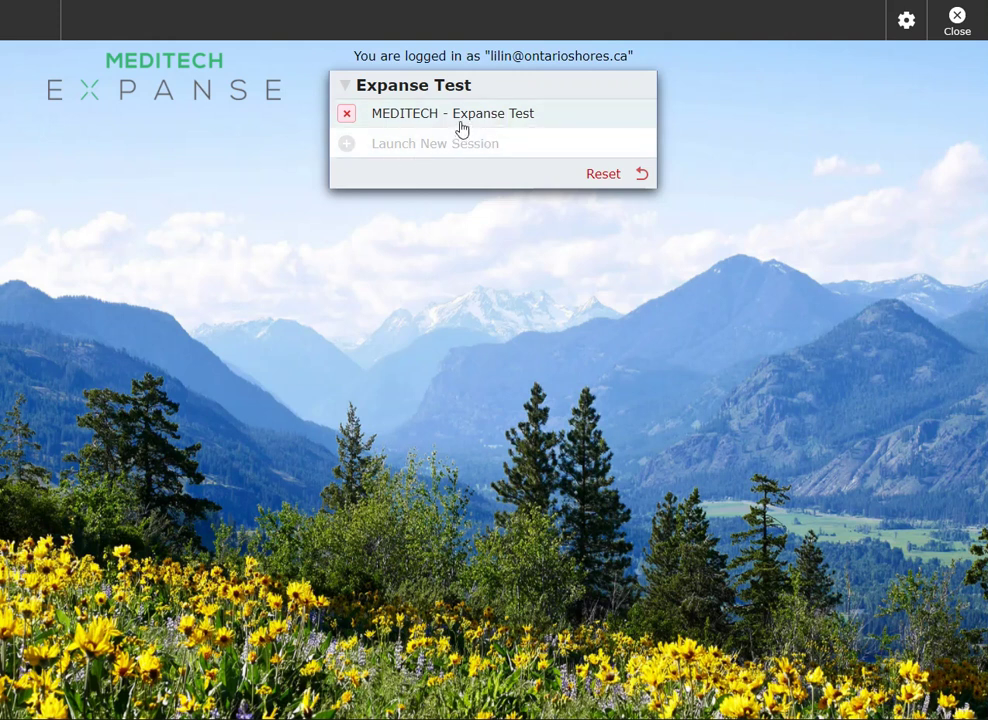
click(462, 118)
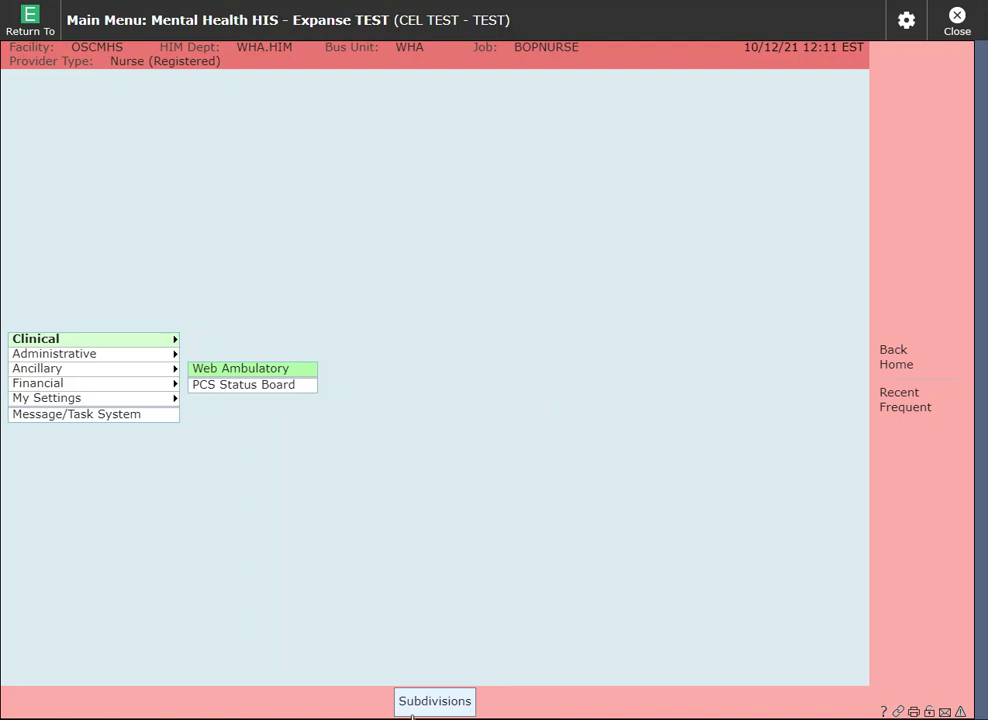
- Set the facility subdivision to Ontario Shores Ambulatory using the facility lookup and accept the subdivision settings
click(470, 703)
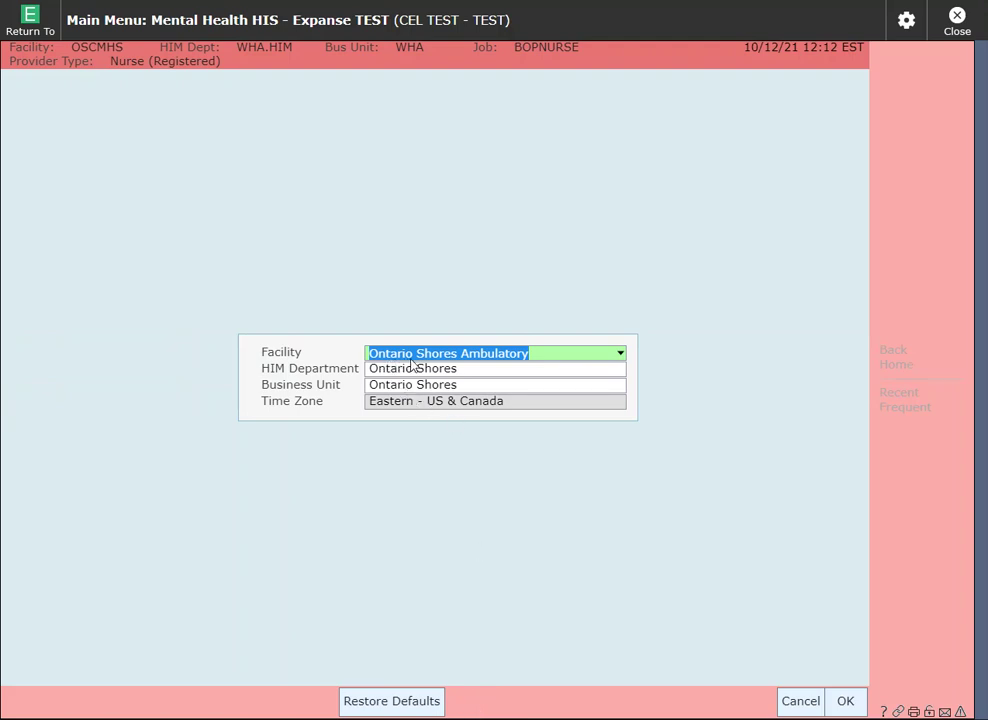
drag(573, 355, 461, 354)
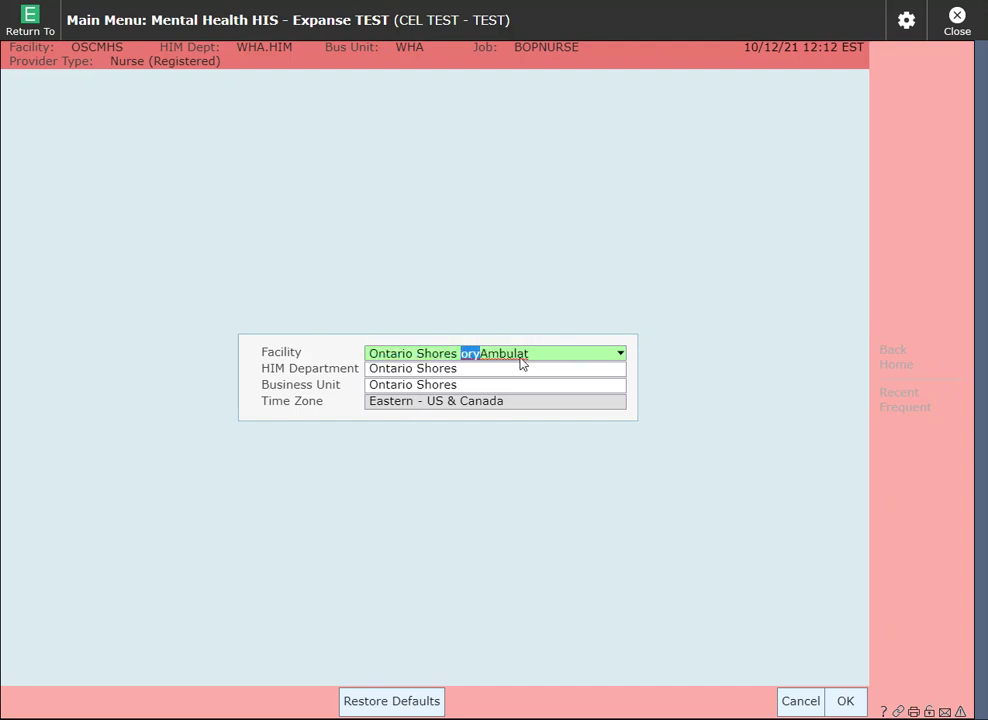
click(548, 363)
key(BackSpace)
key(BackSpace)
key(BackSpace)
key(BackSpace)
key(BackSpace)
key(BackSpace)
key(BackSpace)
key(BackSpace)
key(BackSpace)
key(BackSpace)
key(BackSpace)
click(621, 356)
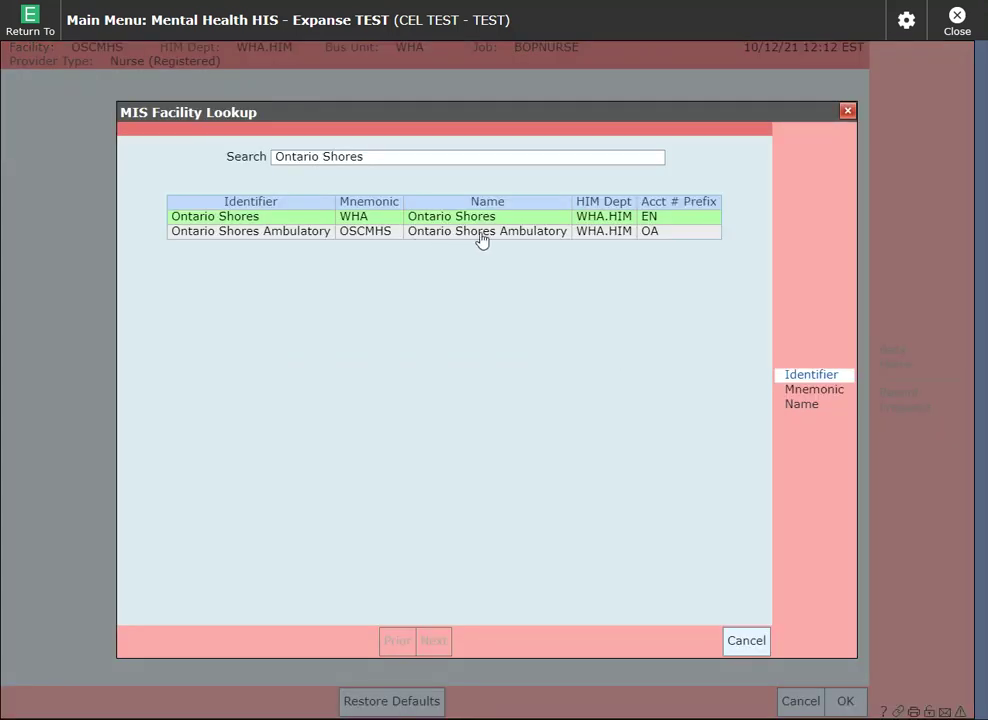
click(520, 240)
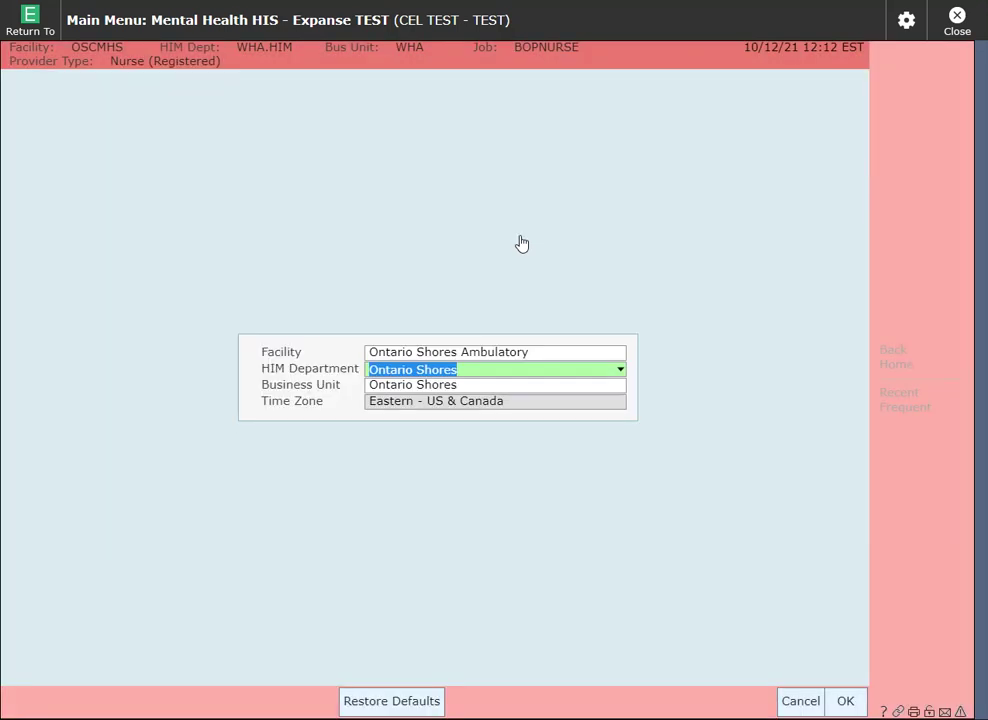
click(856, 706)
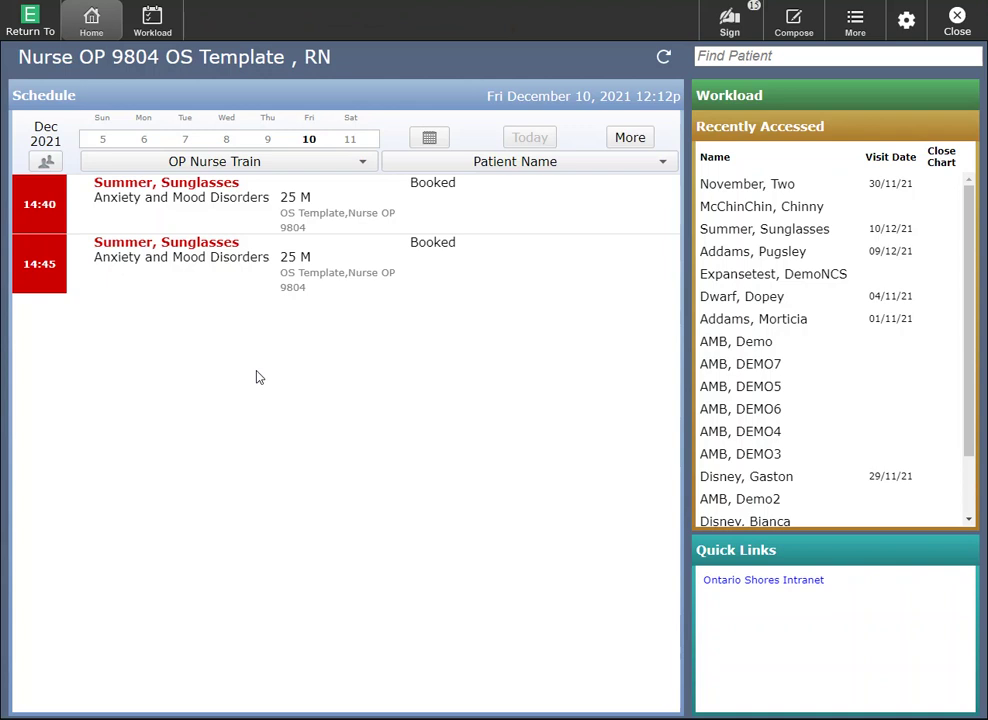
- Review the list of open screens, switch to the Main Menu, and return to the Clinical Home Screen
click(37, 38)
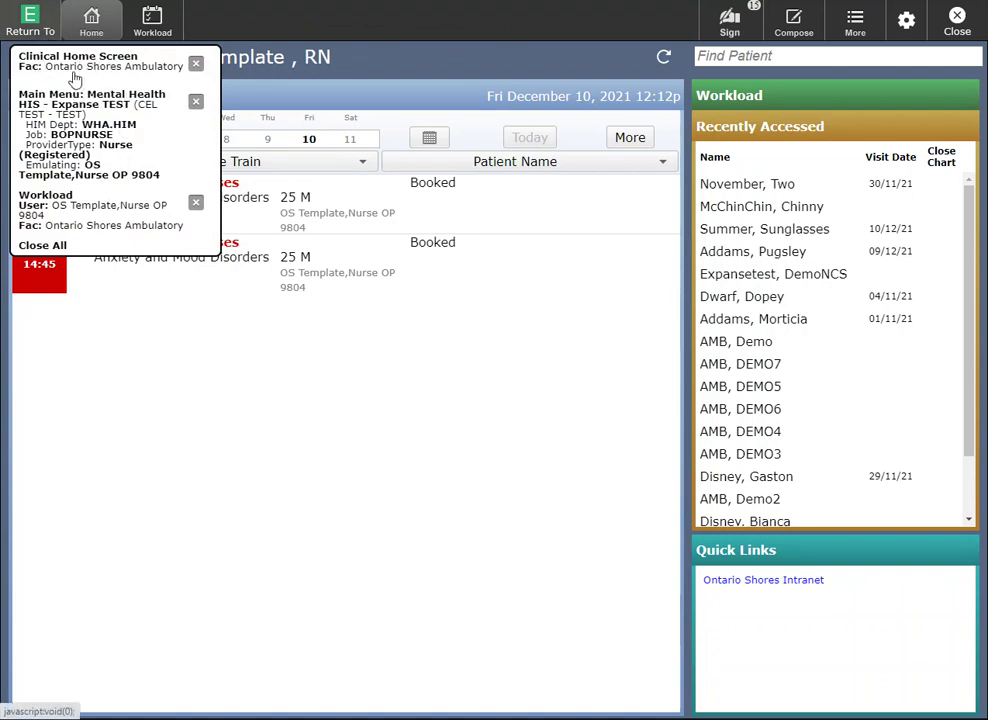
click(155, 414)
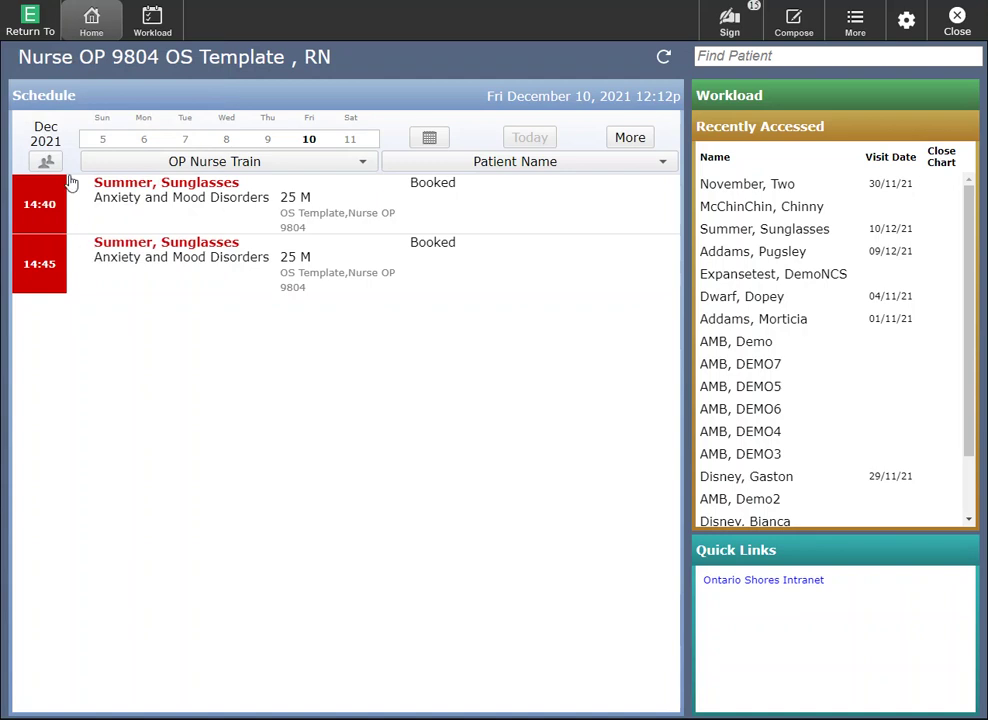
click(28, 36)
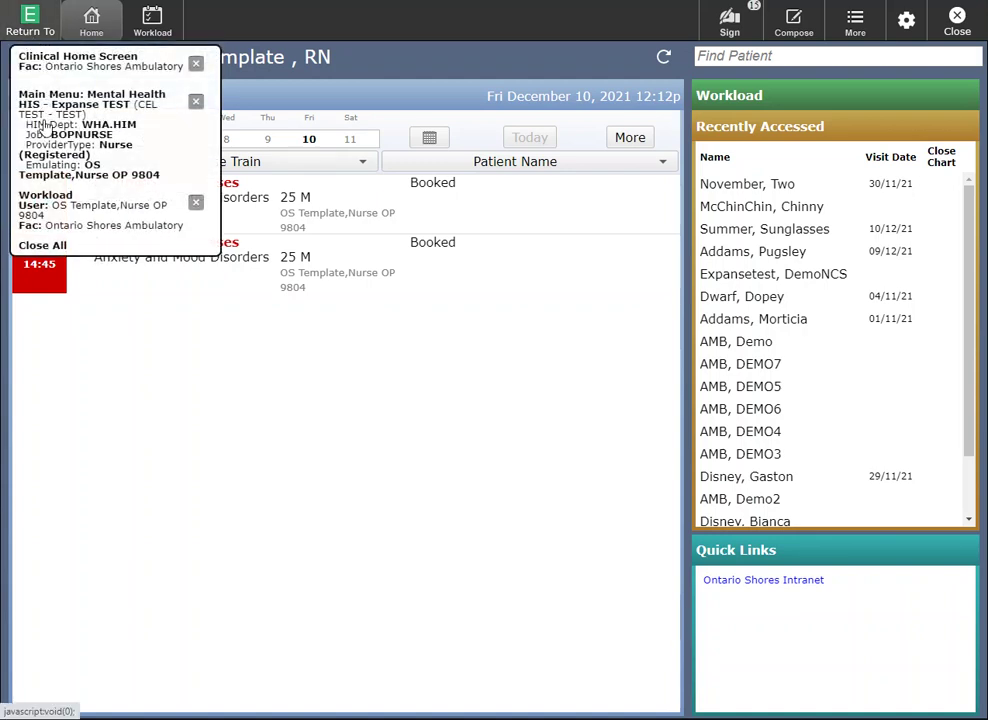
click(99, 125)
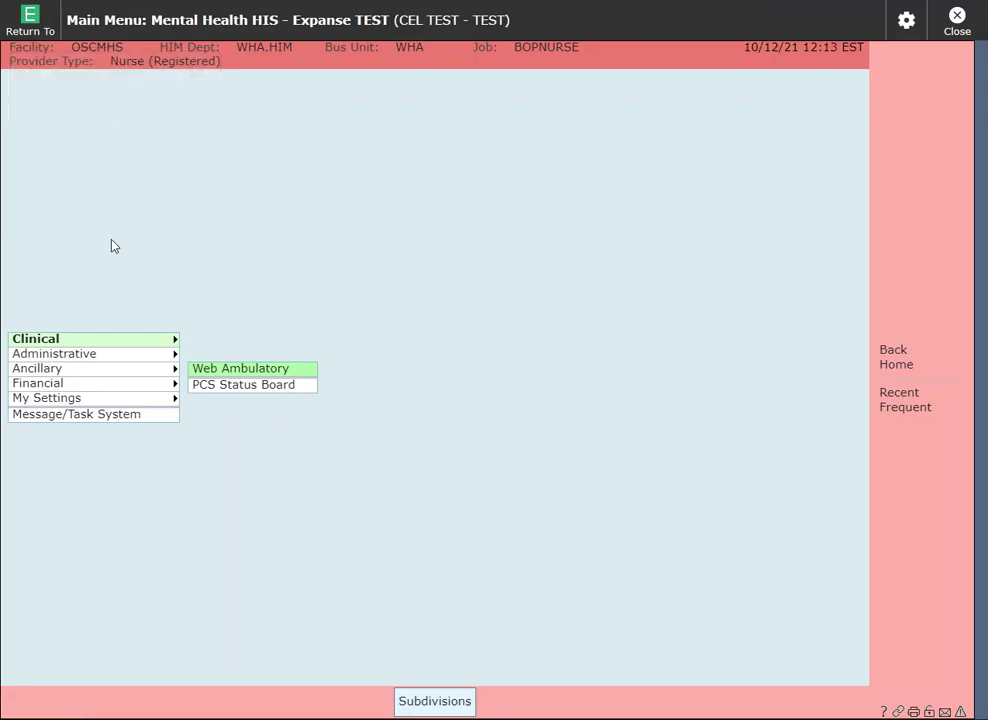
click(40, 32)
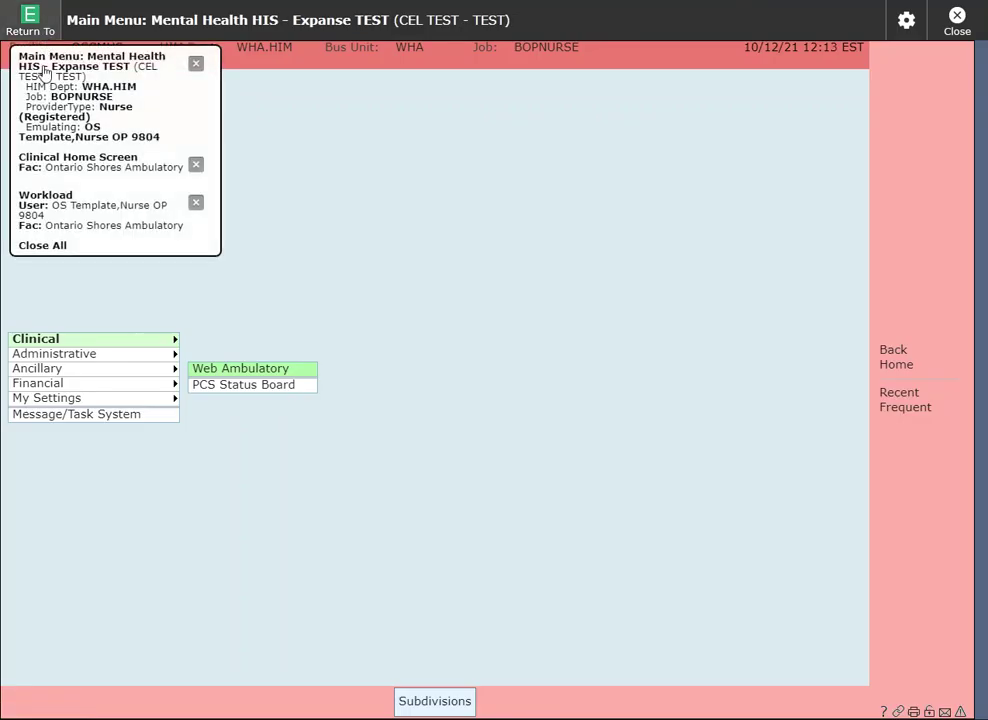
click(42, 175)
click(25, 22)
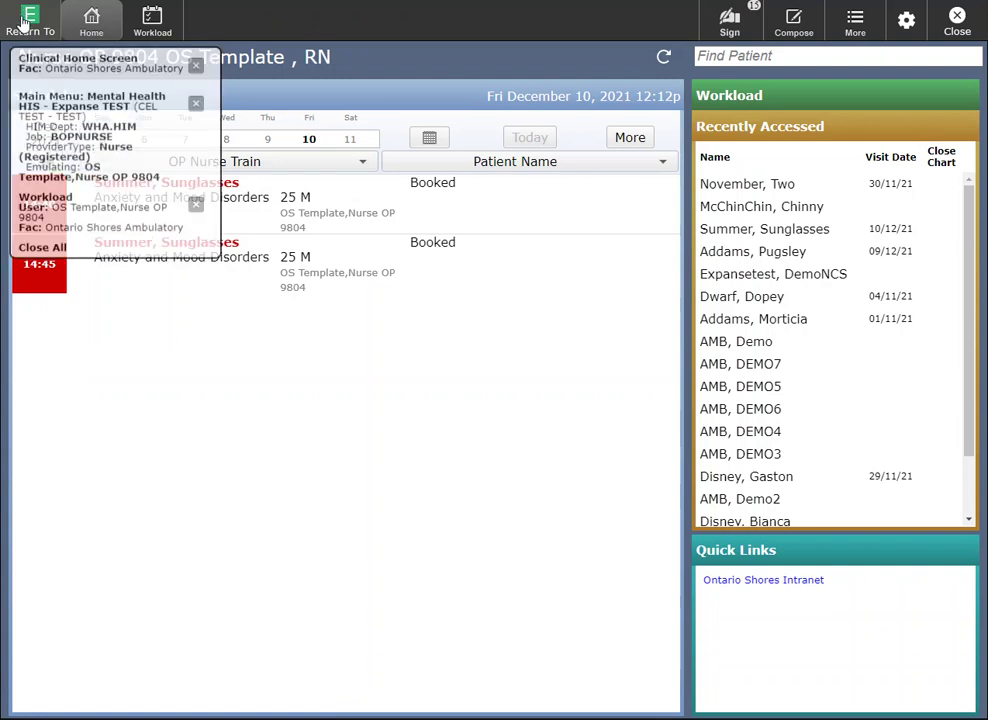
click(348, 66)
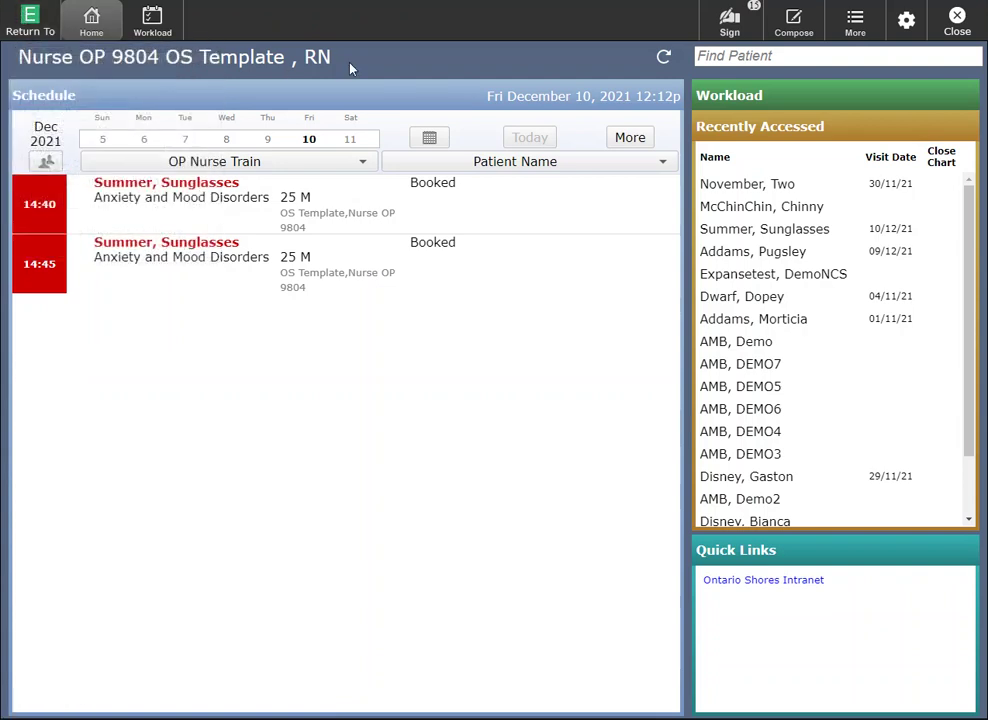
- Review the Health Portal Messages in the workload, including "testing", "test attachement" and "web amb", and return to the home screen
click(167, 31)
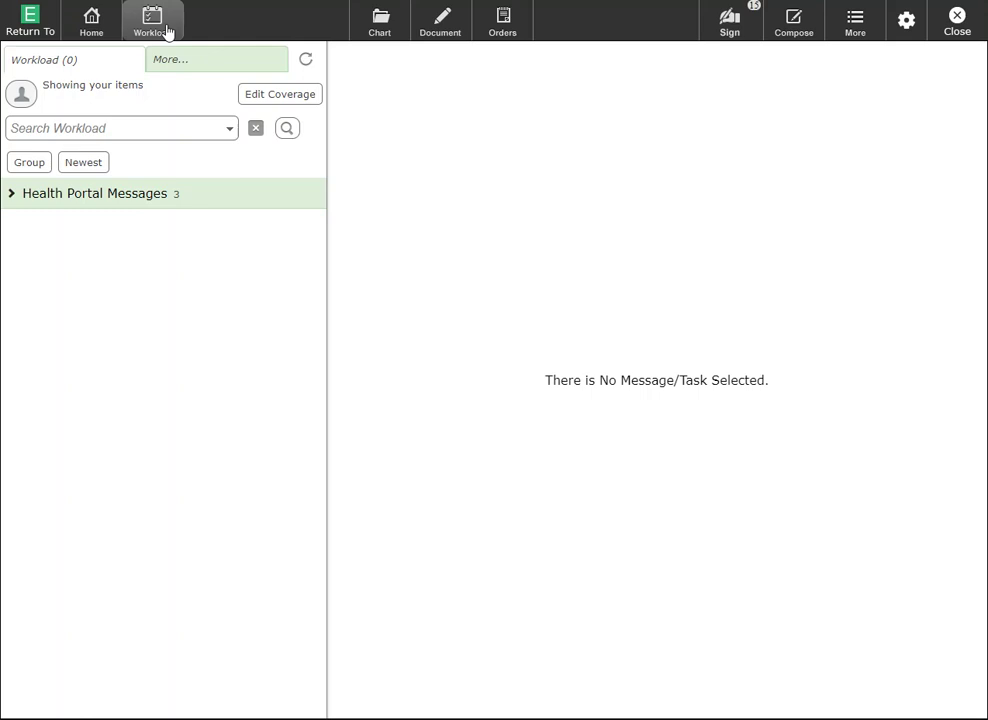
click(129, 196)
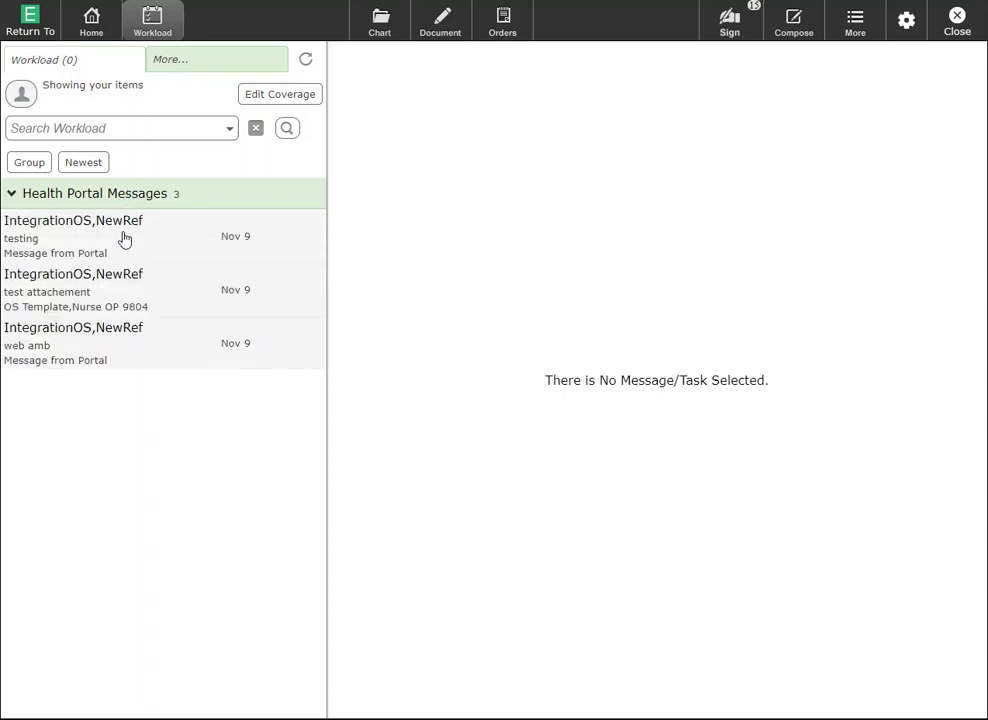
click(124, 238)
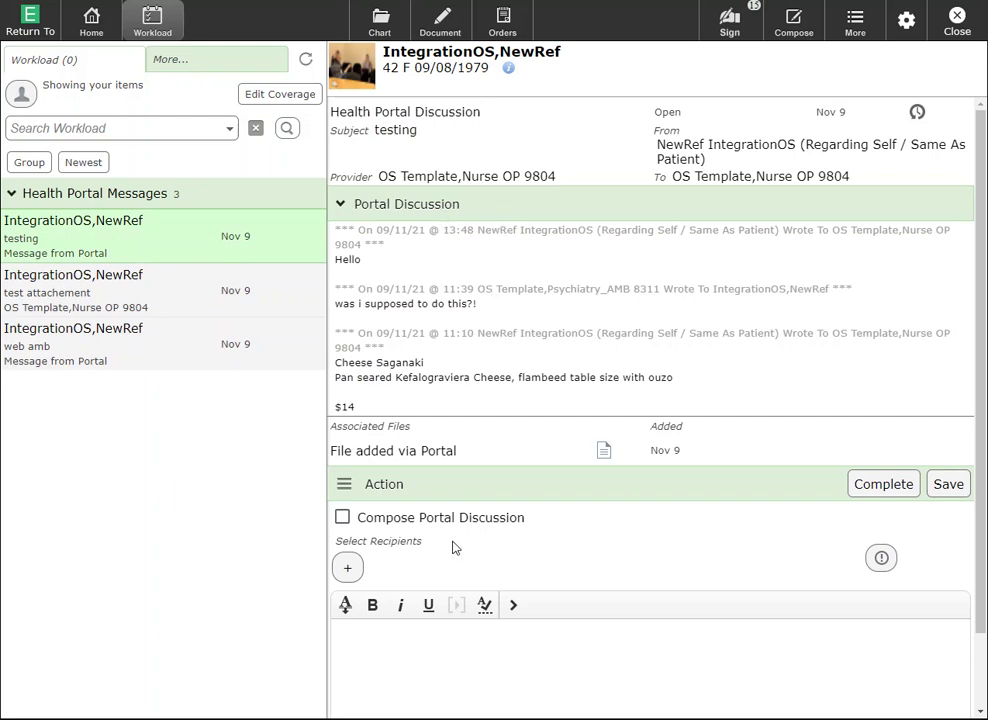
click(150, 292)
click(146, 366)
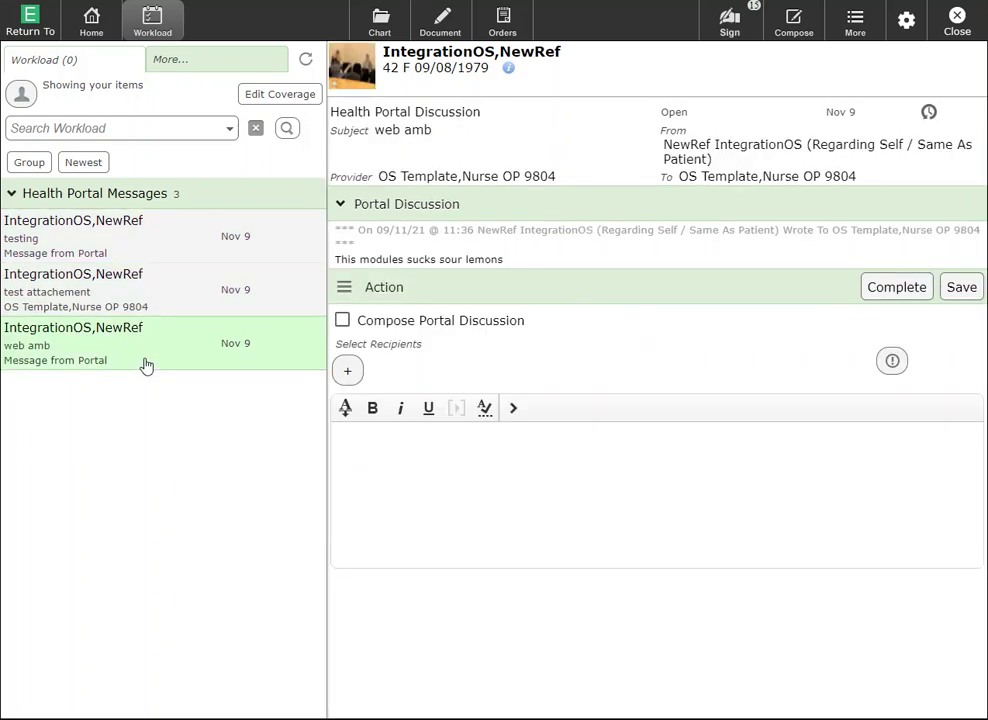
click(93, 30)
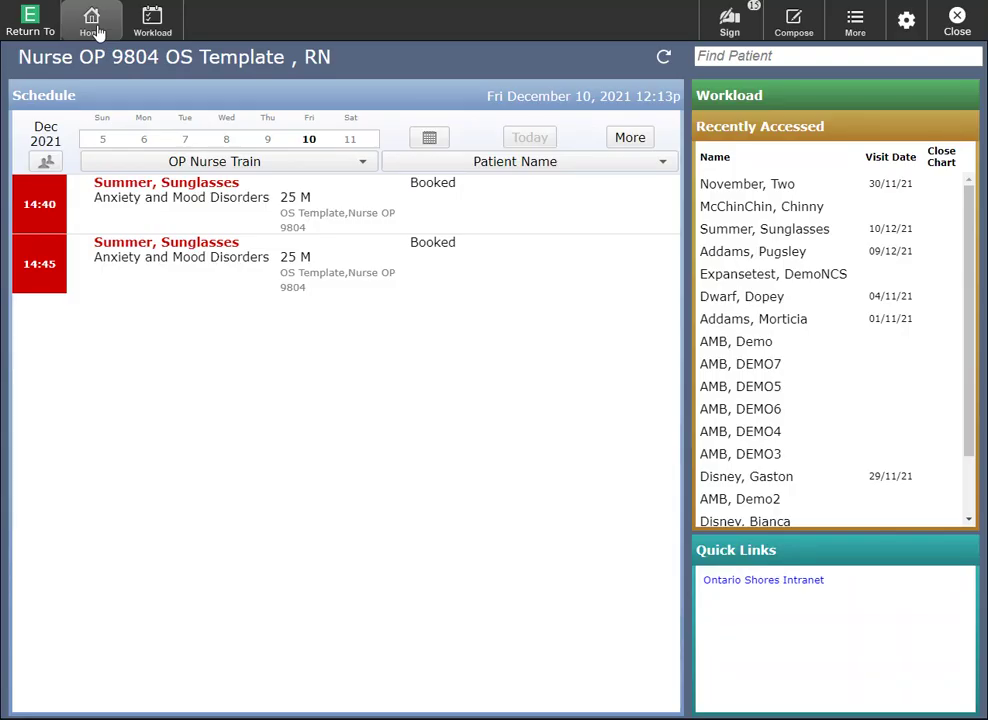
- Browse the documents awaiting signature and read through the draft Crisis Prevention Plan
click(735, 20)
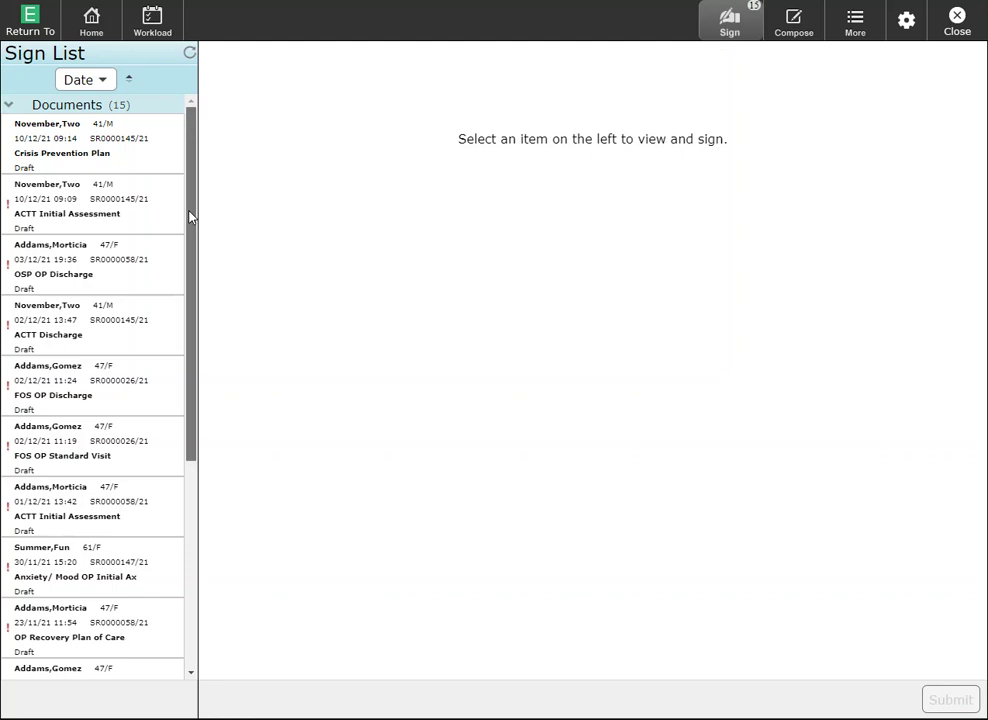
drag(190, 216, 190, 278)
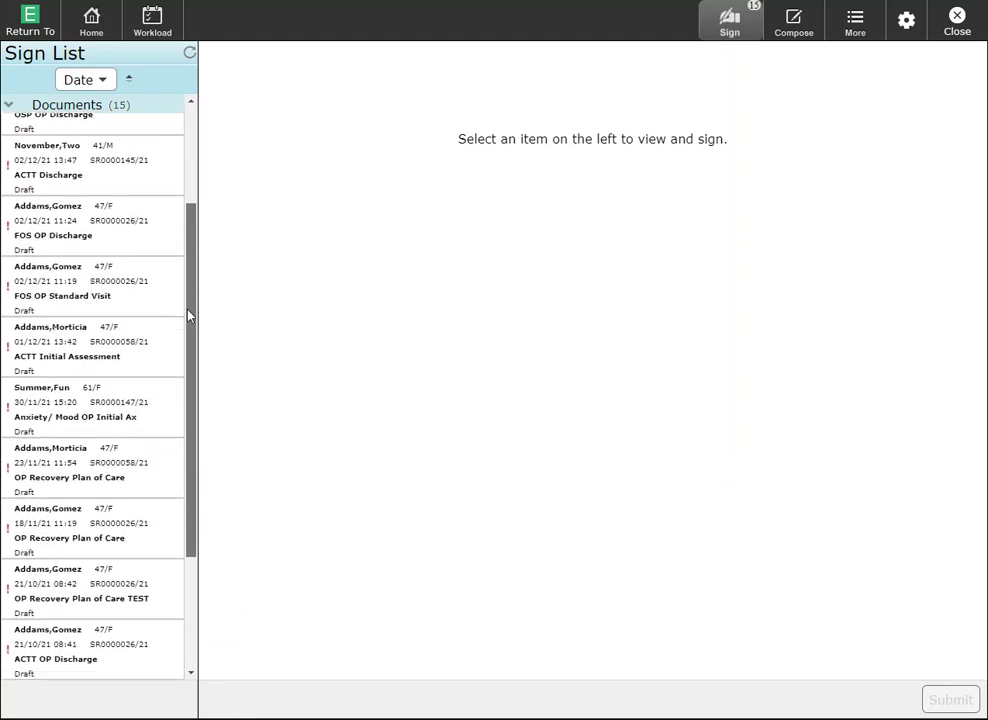
drag(188, 316, 196, 185)
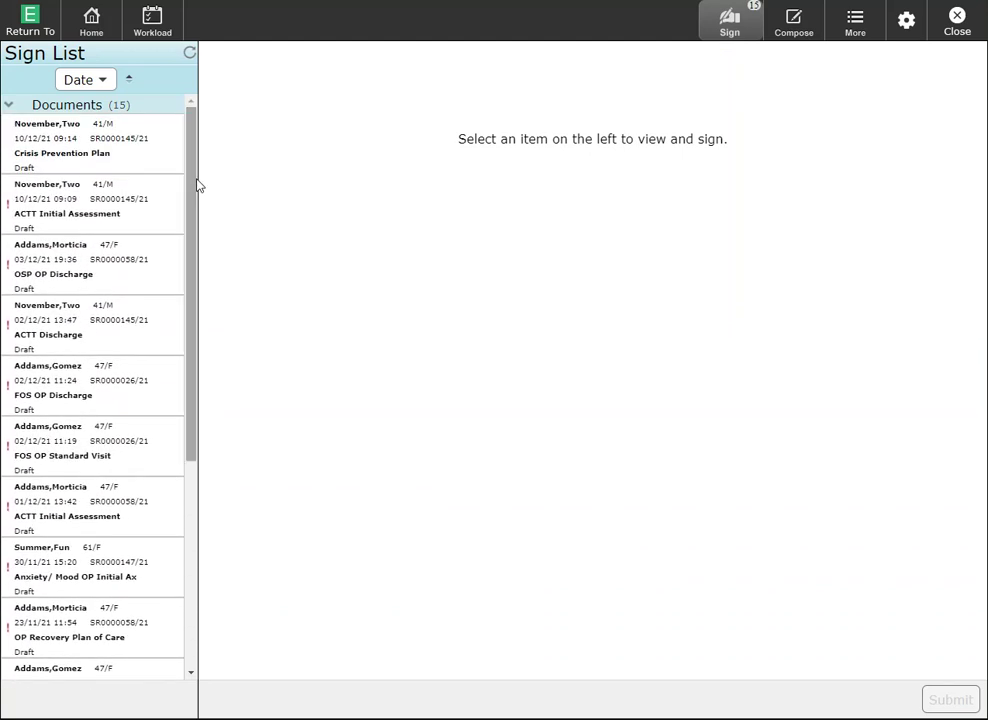
click(82, 150)
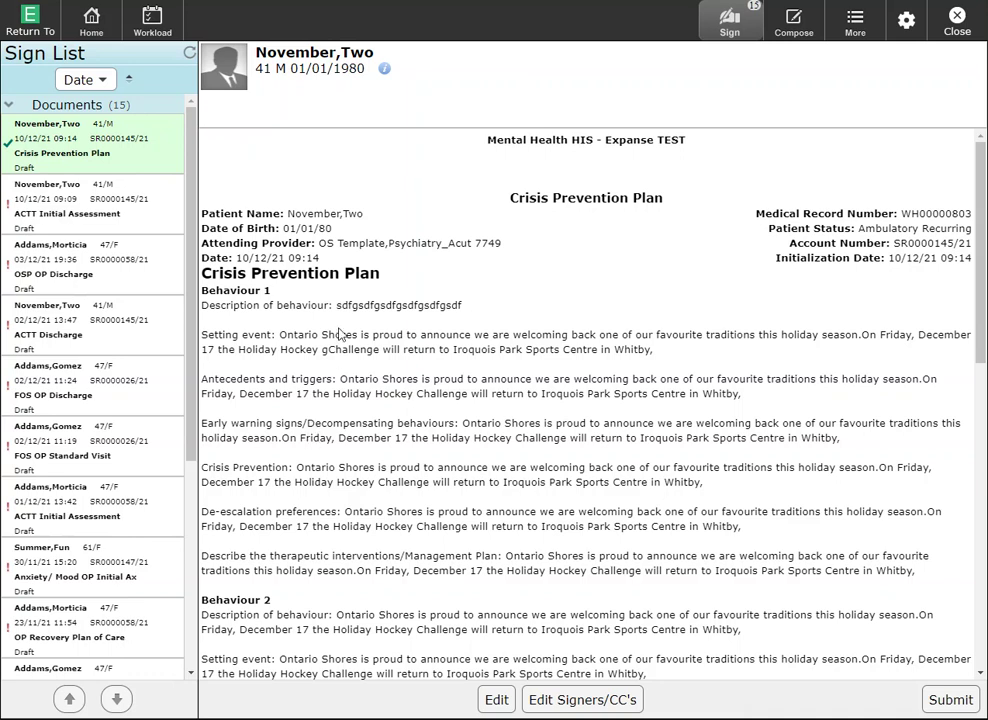
scroll(340, 333, down, 10)
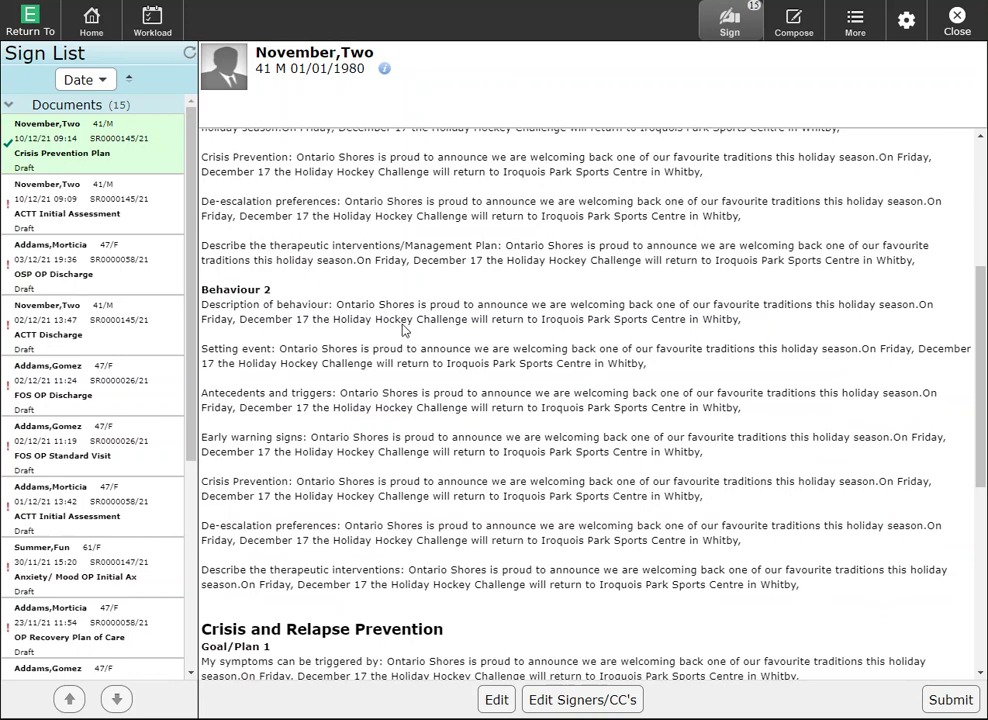
- Examine the 10/12/21 draft ACTT Initial Assessment in the sign list, including its signature notice and Recovery Assessment-24 scale
click(70, 216)
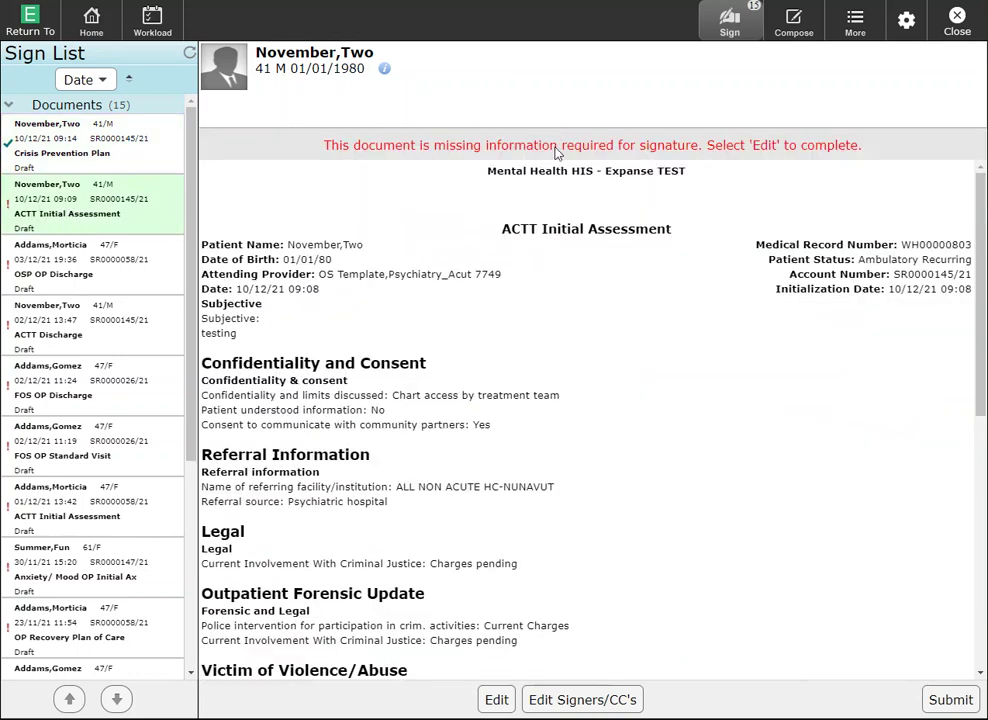
drag(559, 145, 687, 147)
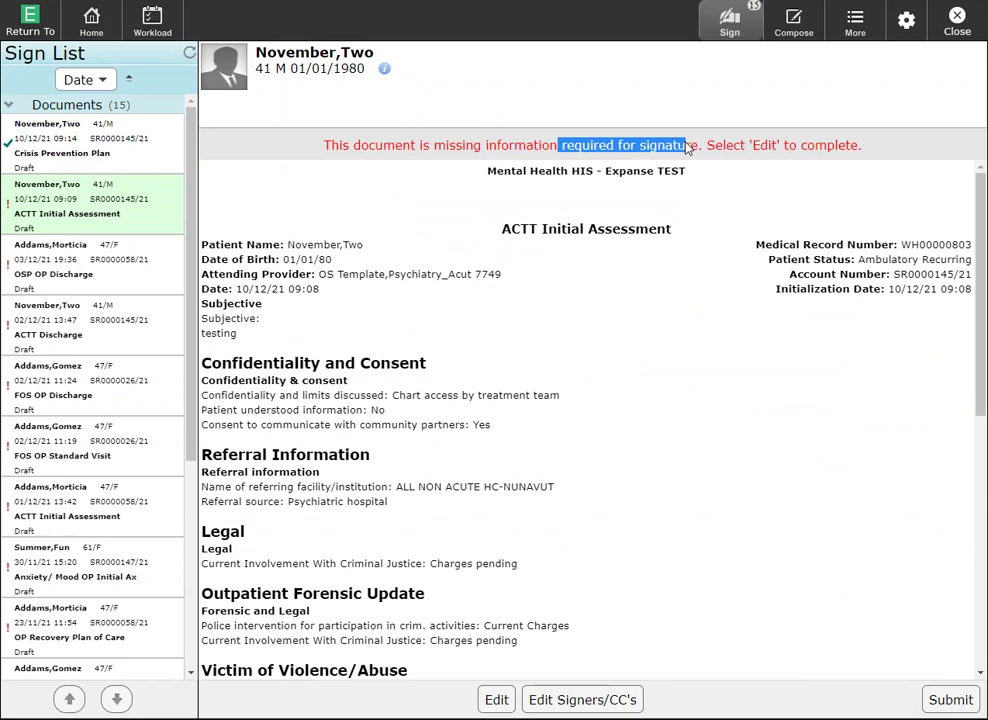
click(687, 147)
drag(557, 145, 569, 146)
click(569, 146)
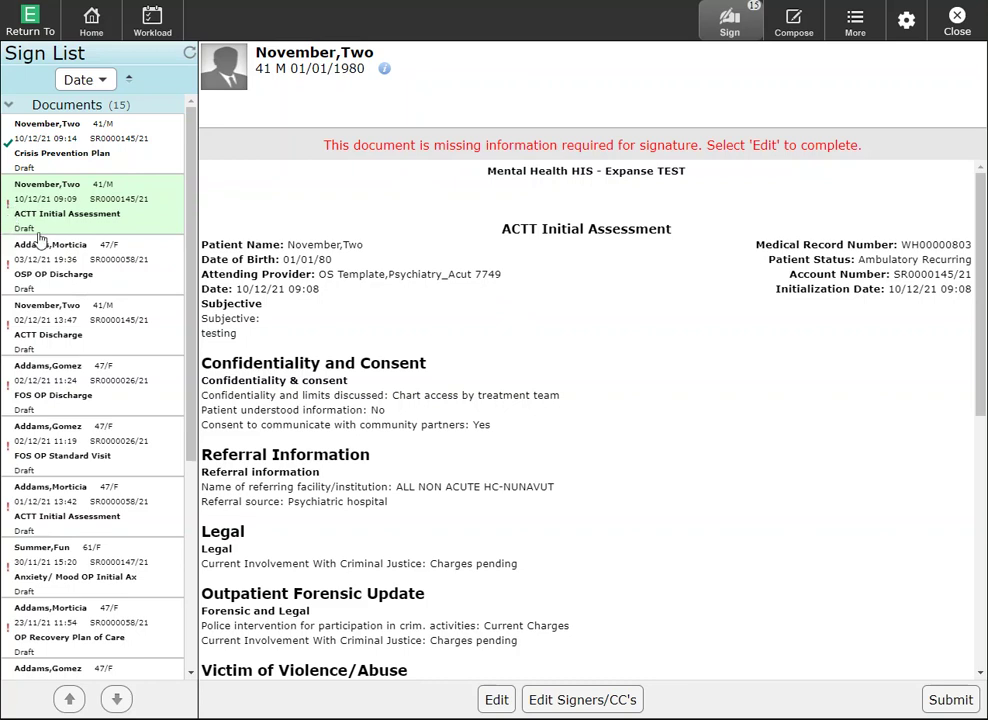
scroll(381, 278, down, 3)
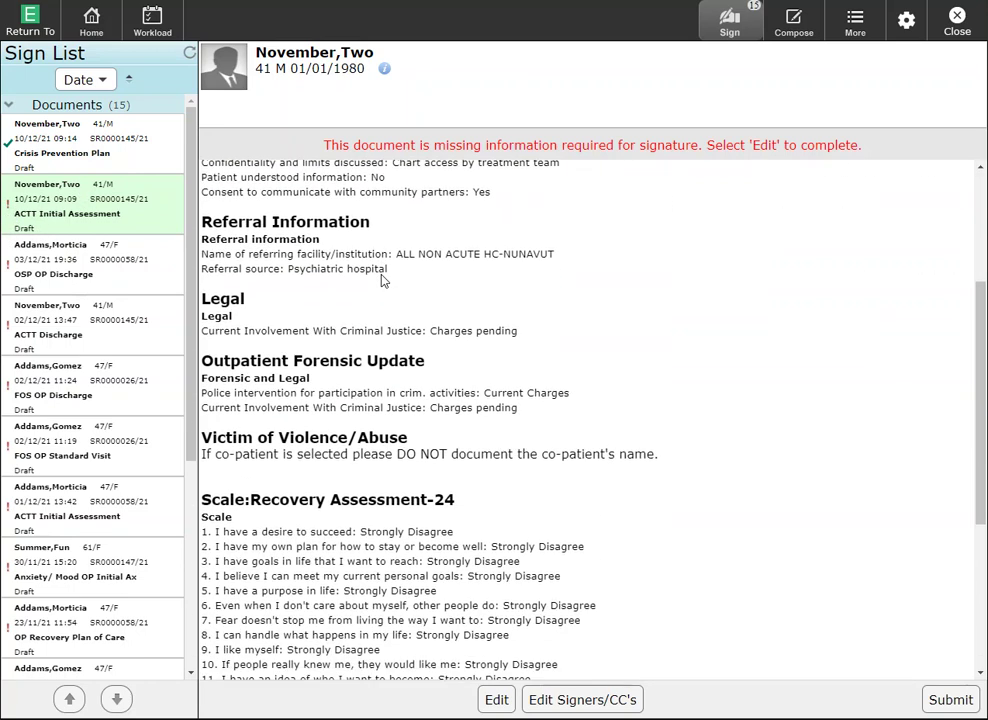
scroll(381, 278, down, 4)
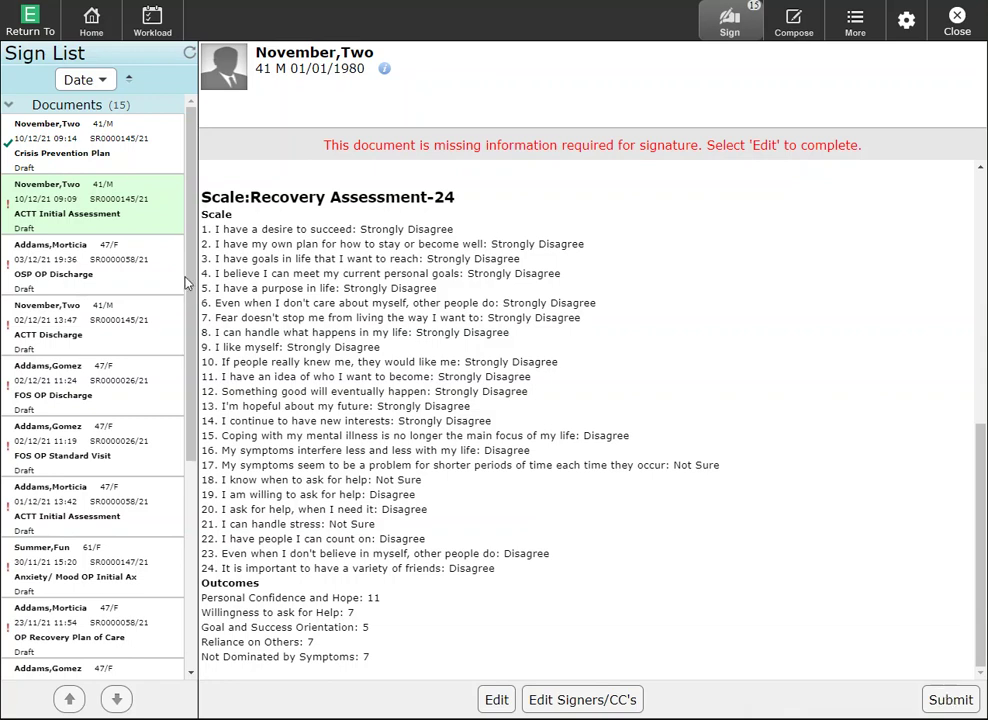
scroll(190, 285, down, 1)
mouse_move(190, 286)
mouse_down()
mouse_move(195, 438)
mouse_move(195, 308)
mouse_up()
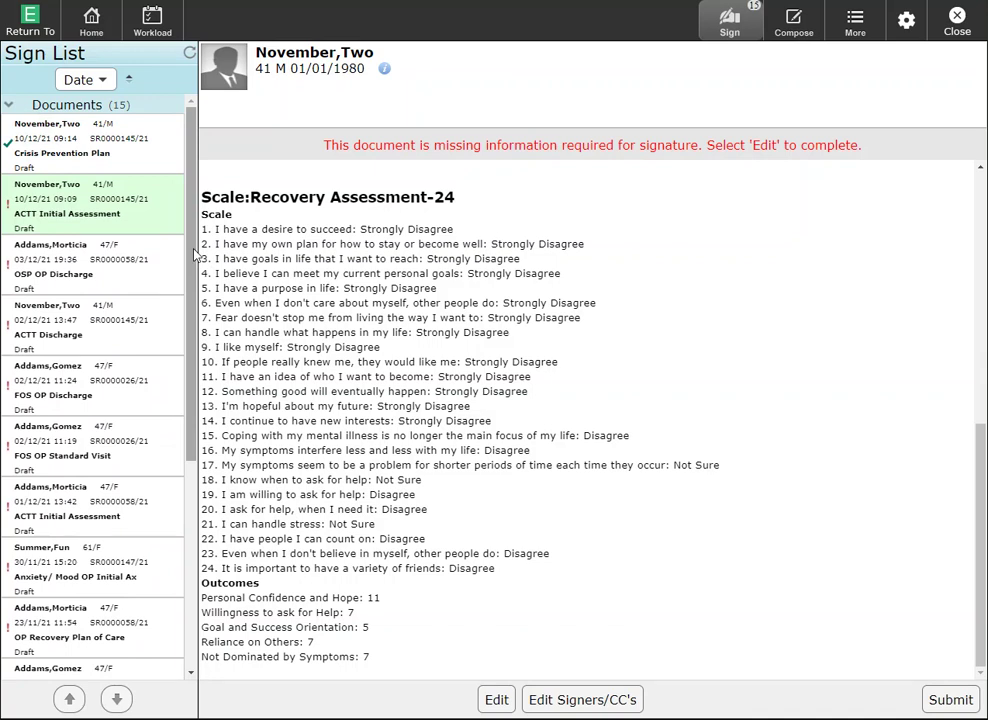
mouse_move(195, 255)
mouse_down()
mouse_move(195, 295)
mouse_move(197, 255)
mouse_up()
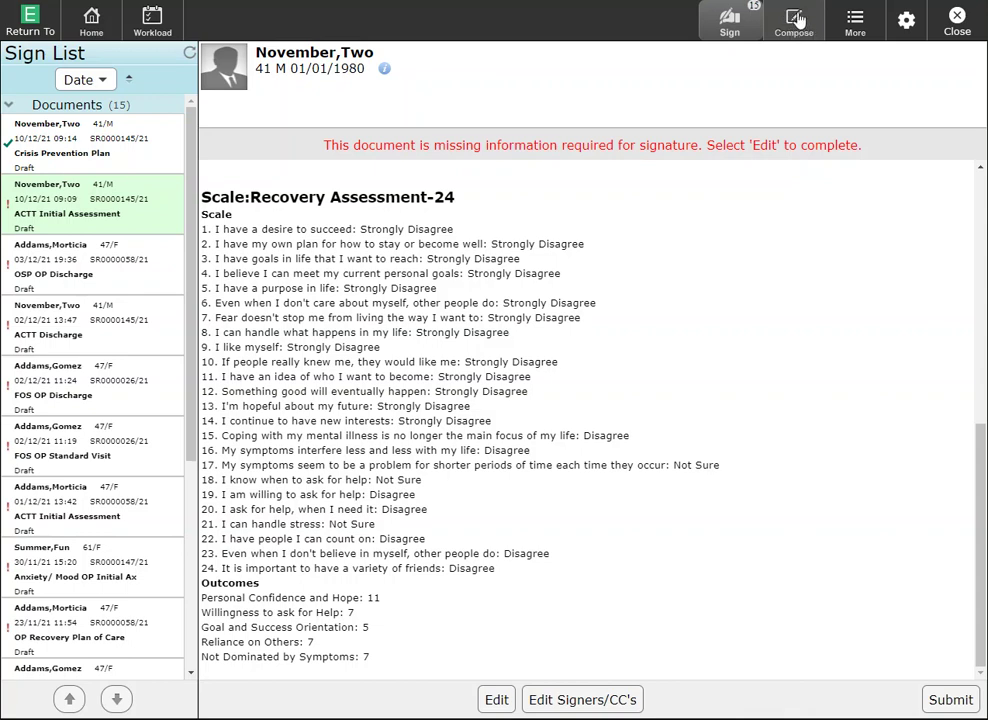
- Return to the home screen, look up a patient by medical record number, and close the search results
click(88, 22)
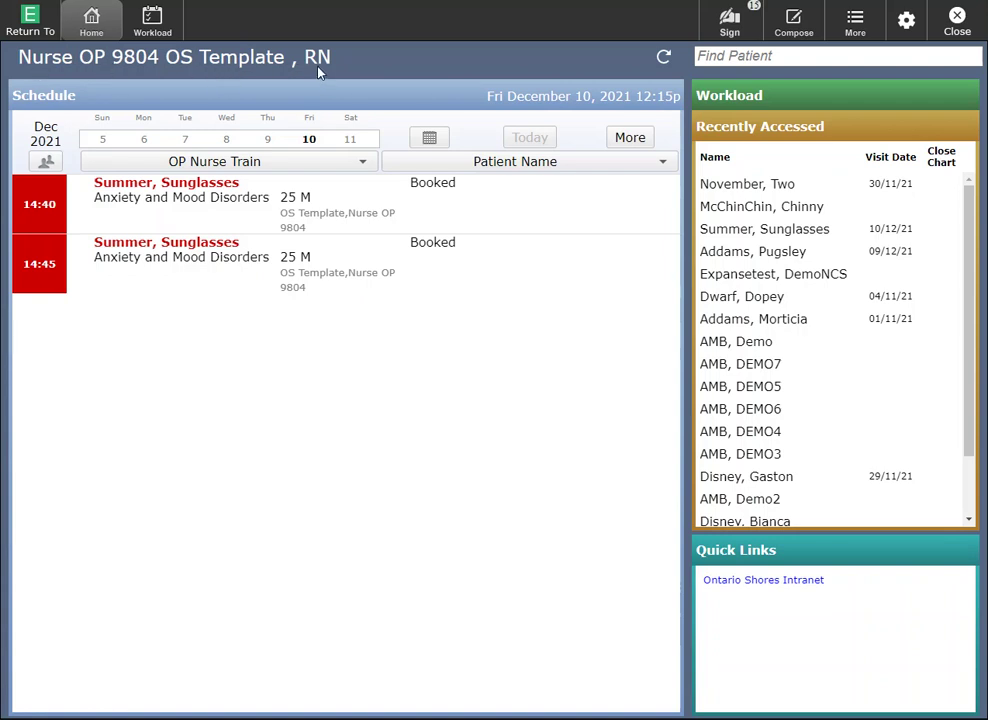
click(666, 59)
click(694, 65)
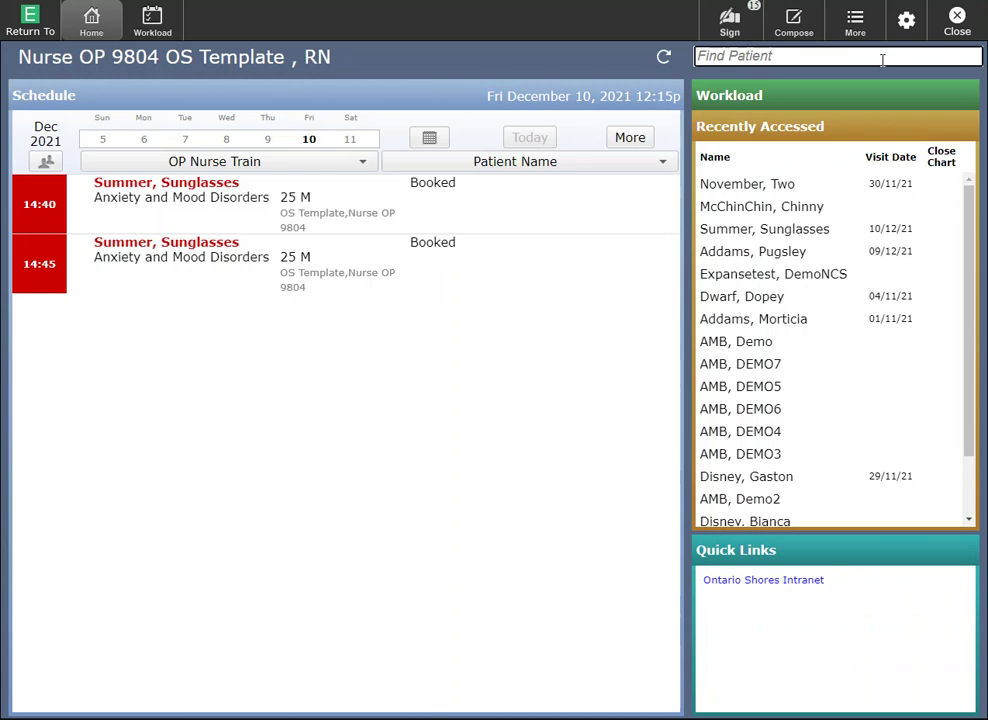
text(wh2)
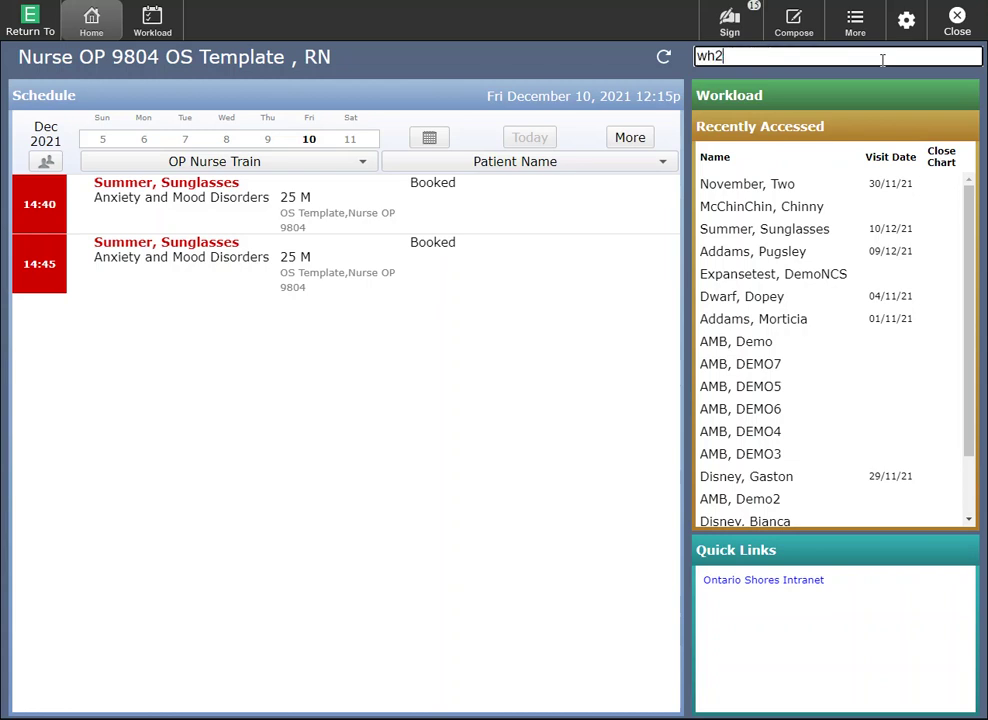
text(7)
key(Return)
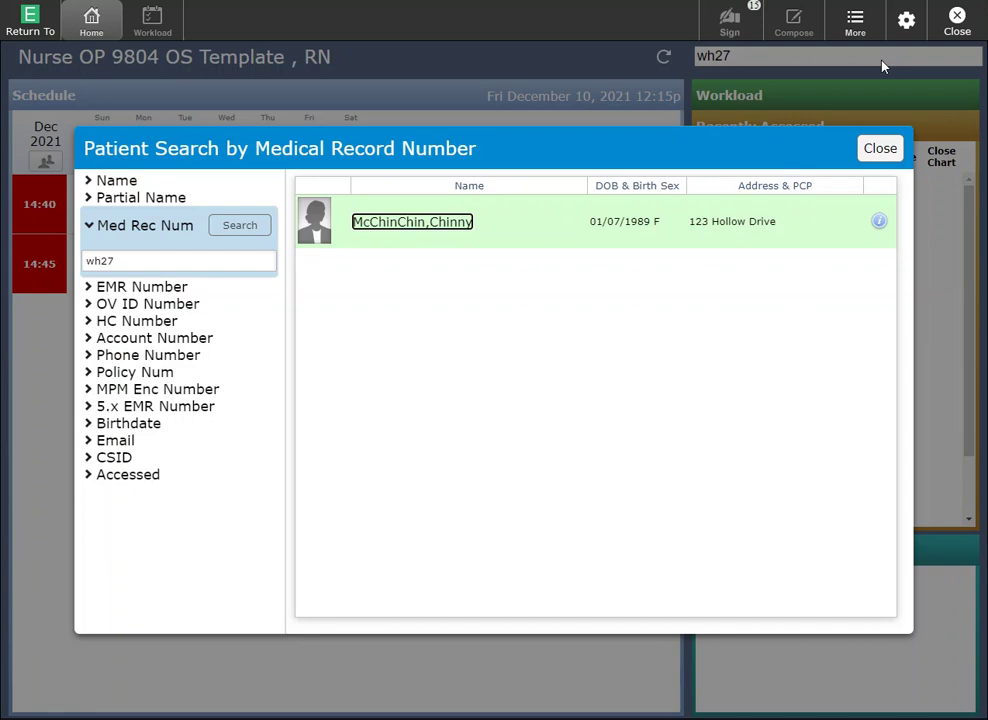
click(877, 152)
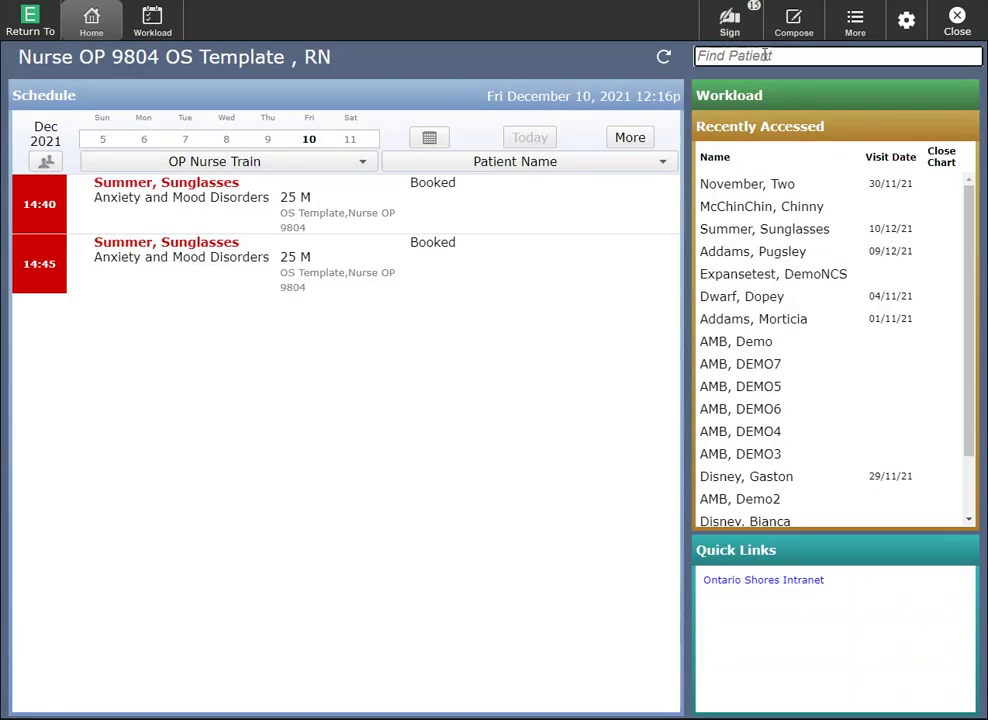
- Look up a patient by last and first name, and close the search results
text(testing,joe)
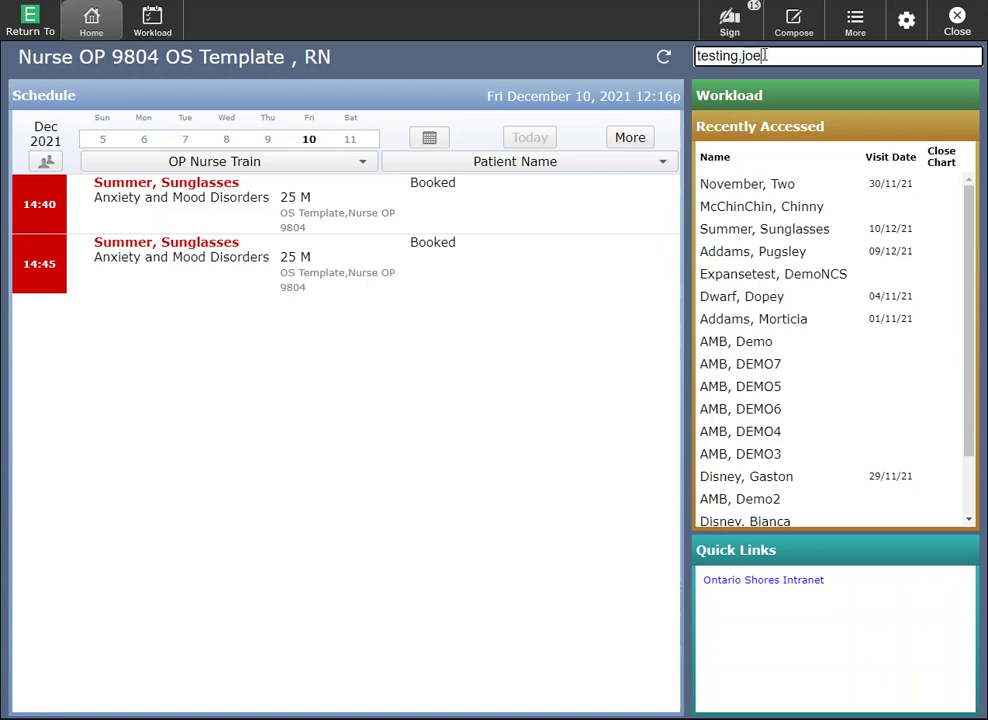
text(y)
key(Return)
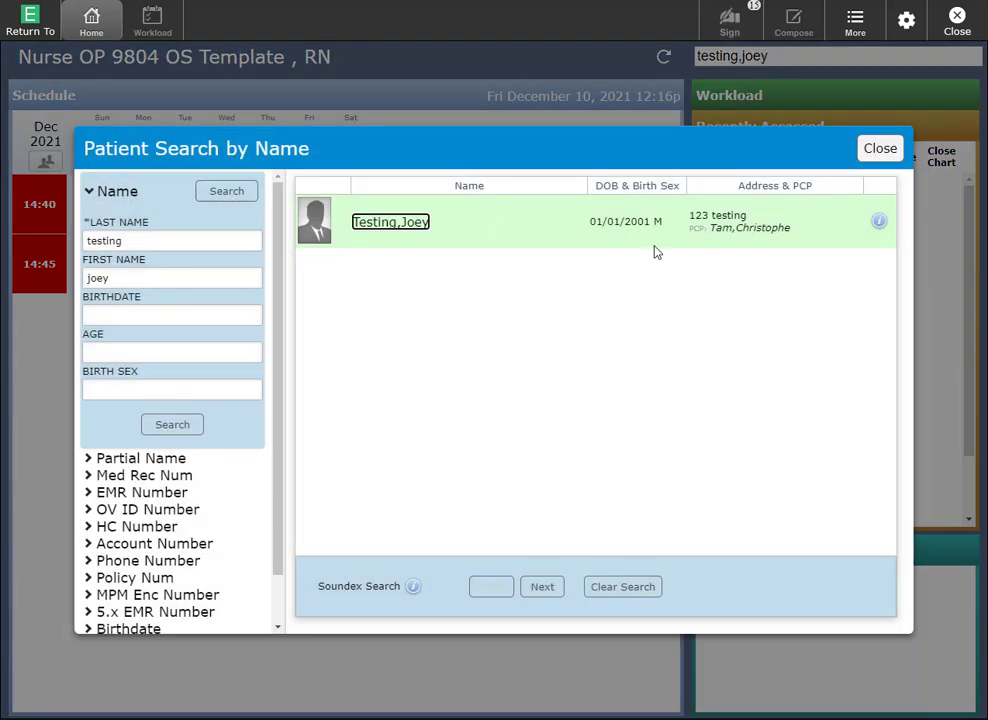
click(882, 150)
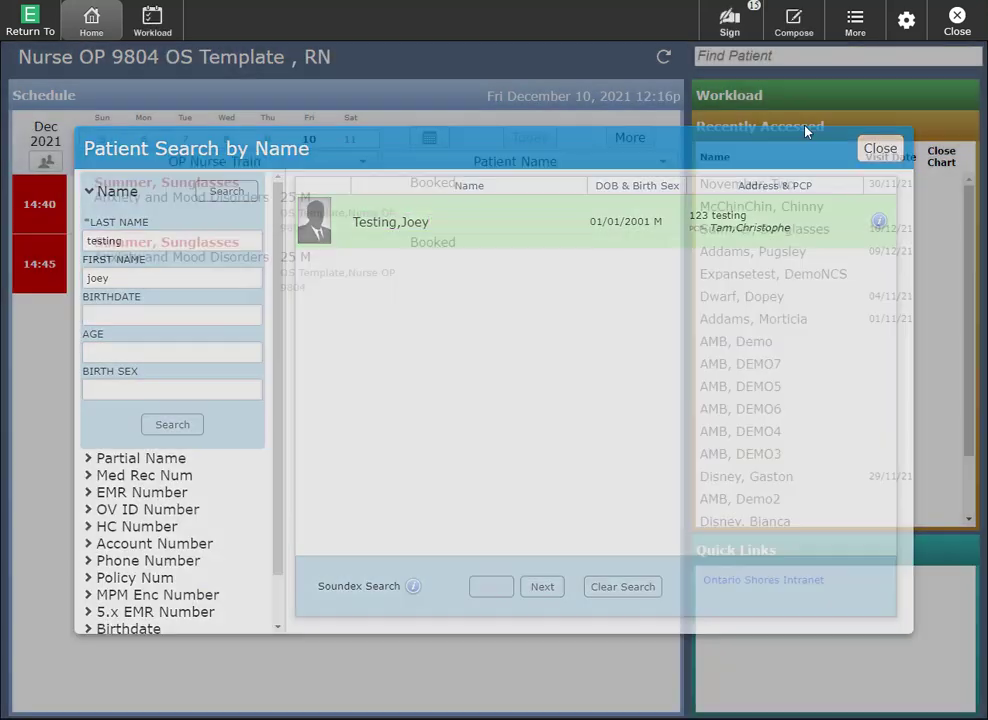
click(768, 56)
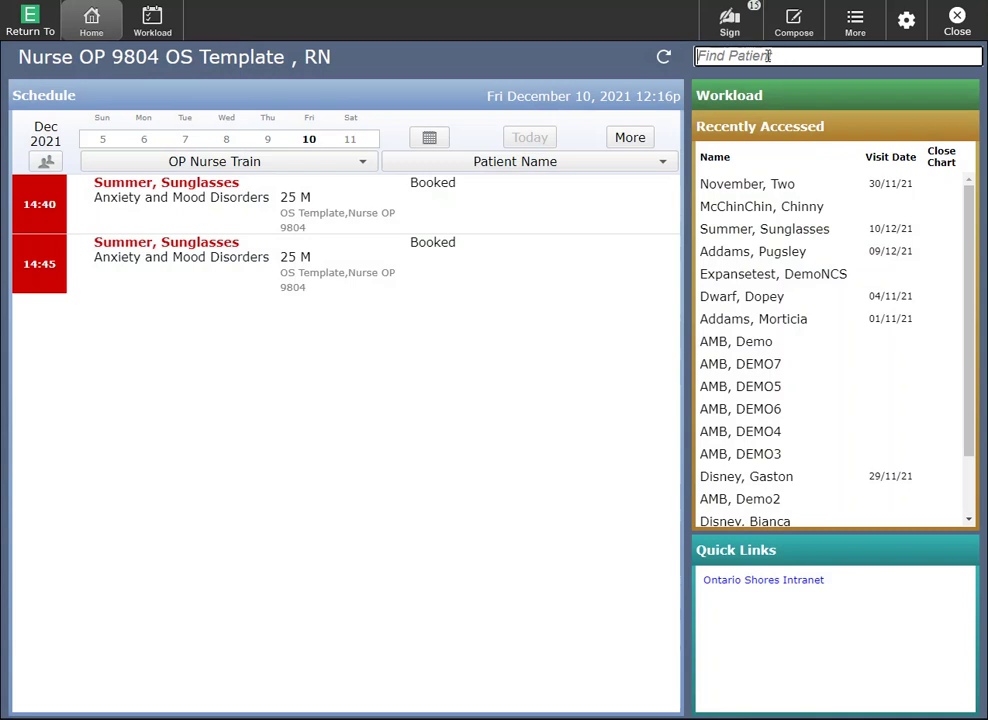
- Edit the schedule coverage by toggling the first three listed providers in Build Cover, and save the selection
click(48, 164)
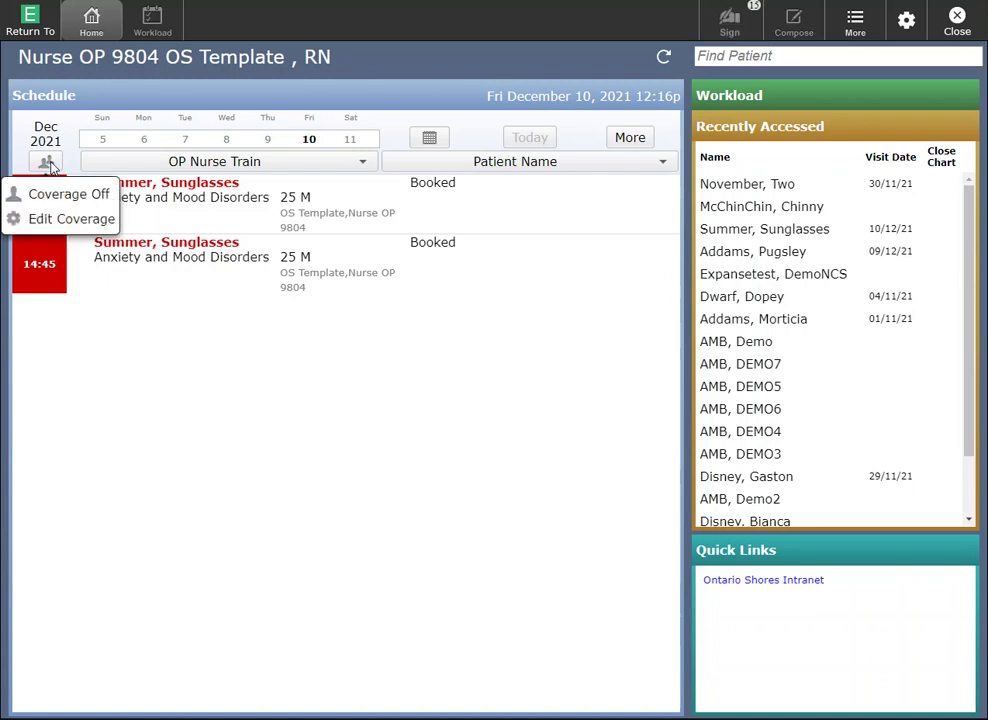
click(90, 219)
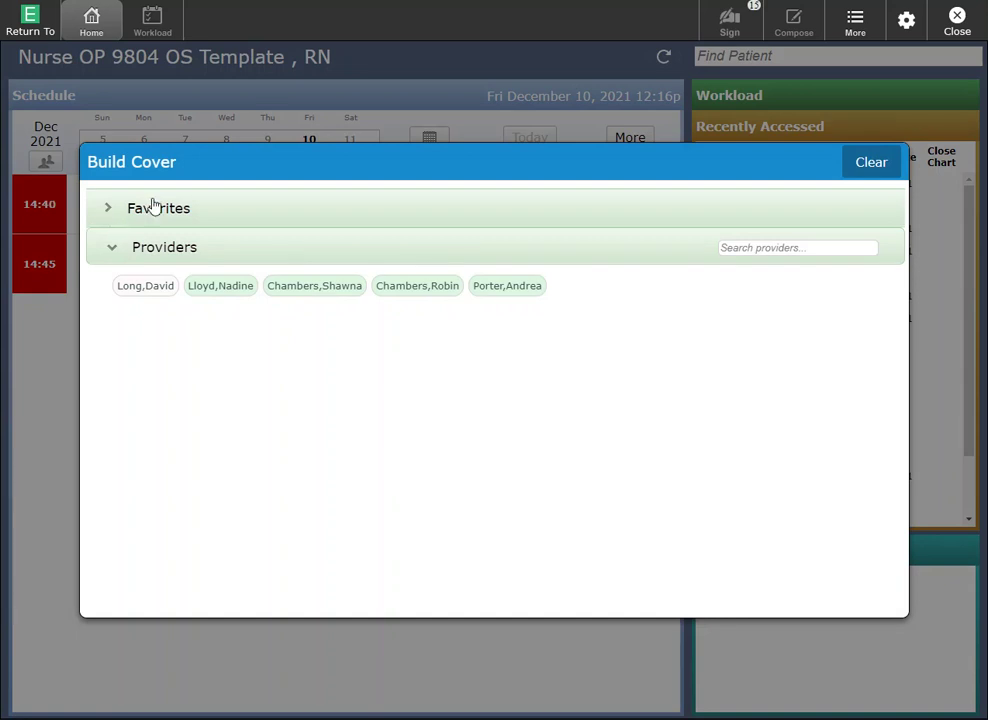
click(847, 246)
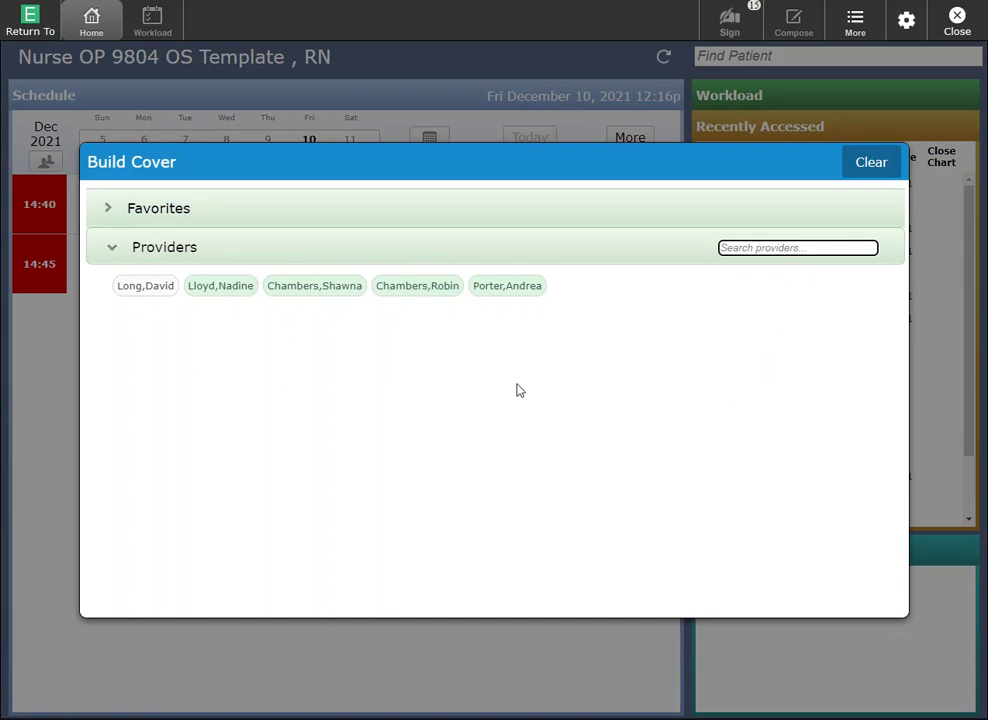
click(144, 295)
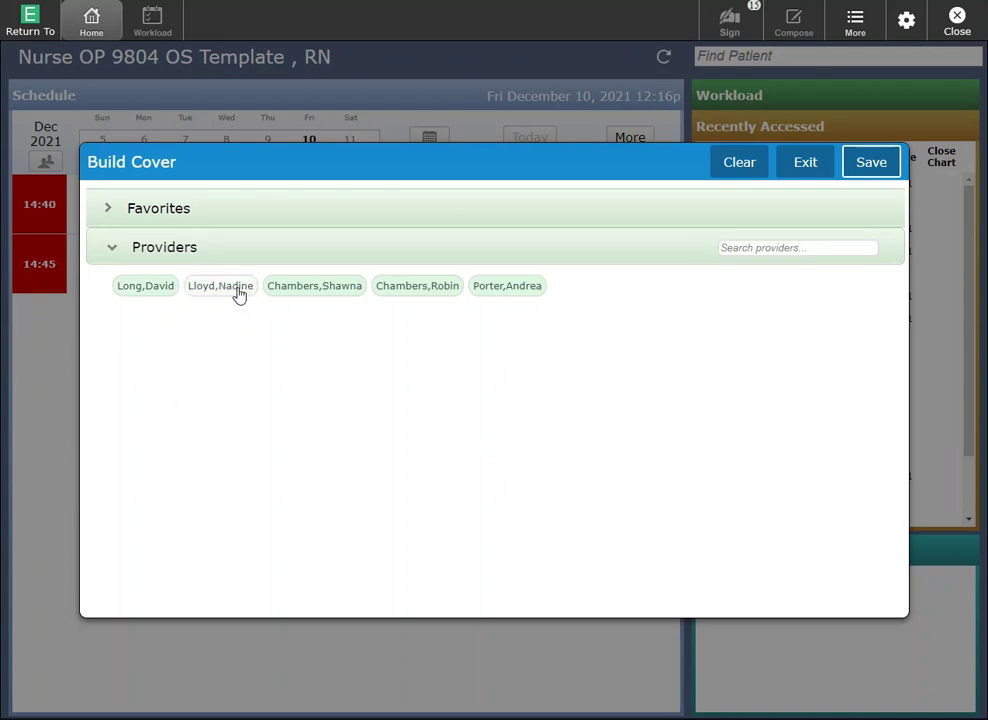
click(303, 295)
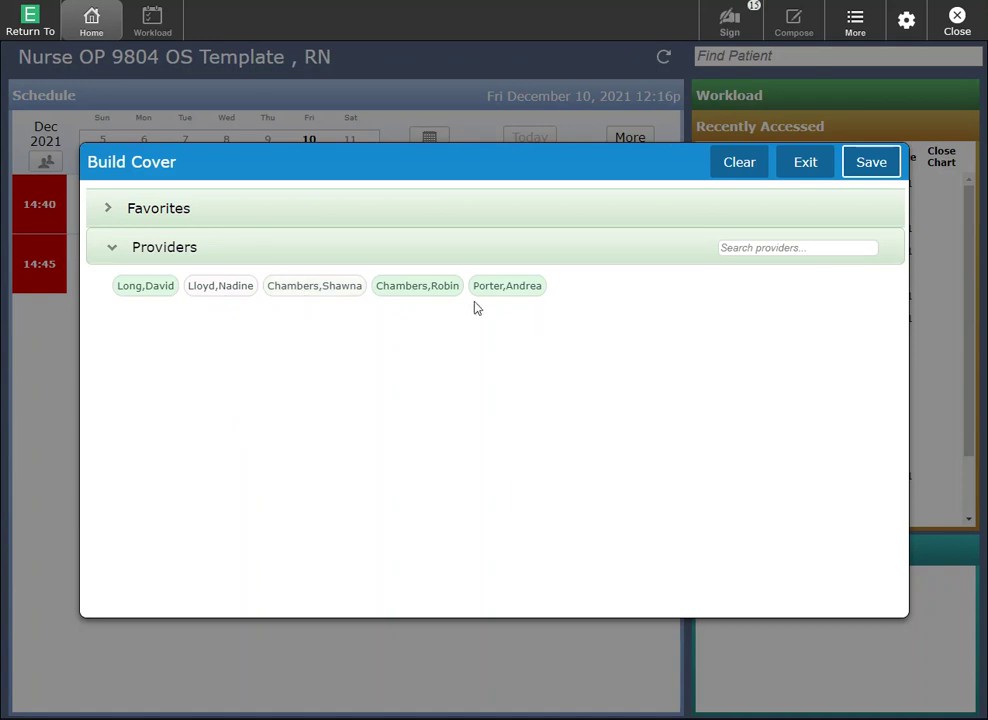
click(873, 168)
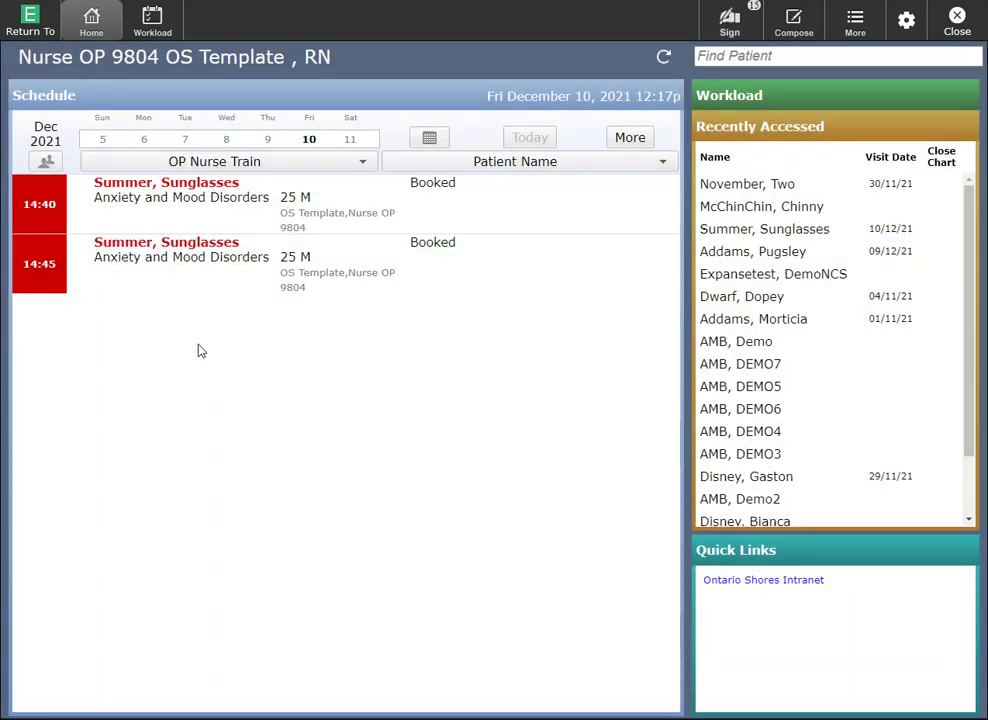
- View the schedules for December 9, 8, 7 and 6, 2021 in turn
click(271, 144)
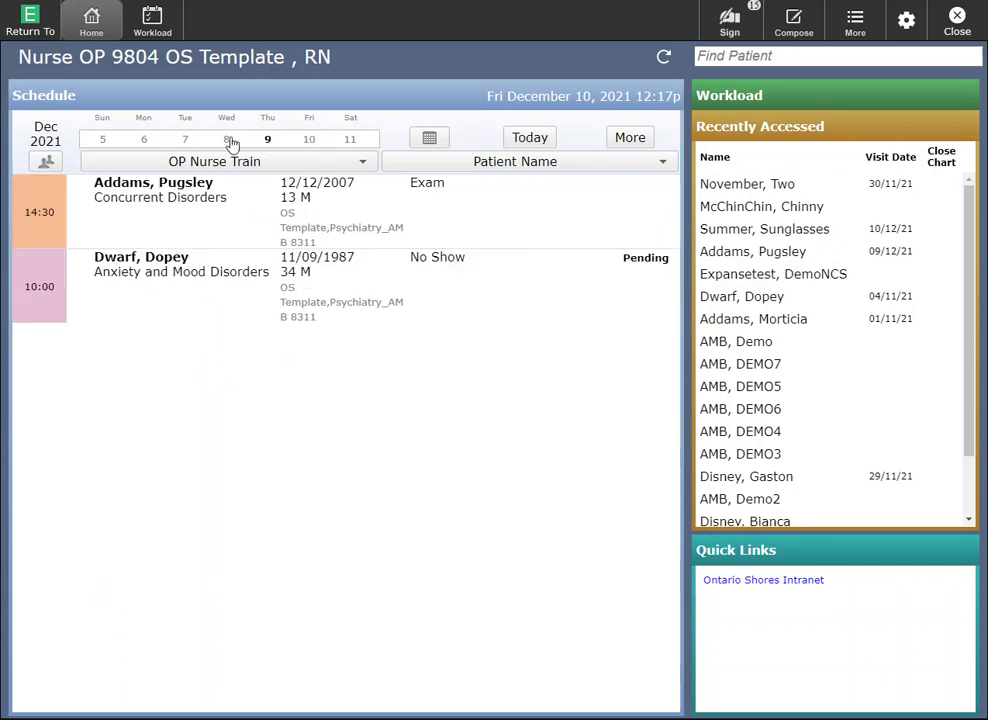
click(229, 142)
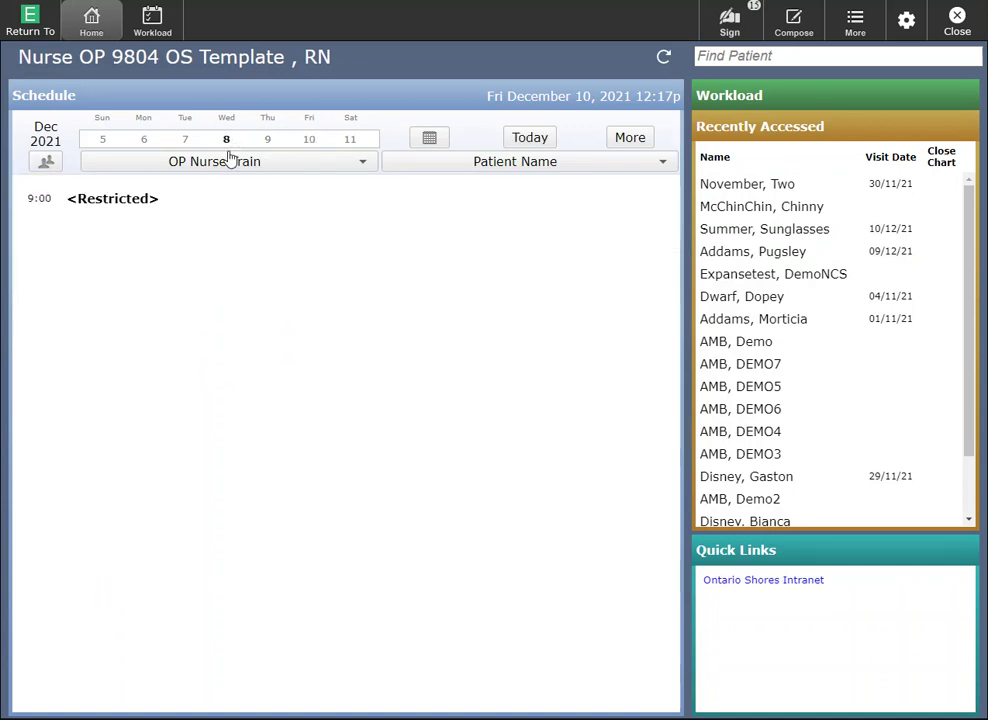
click(185, 142)
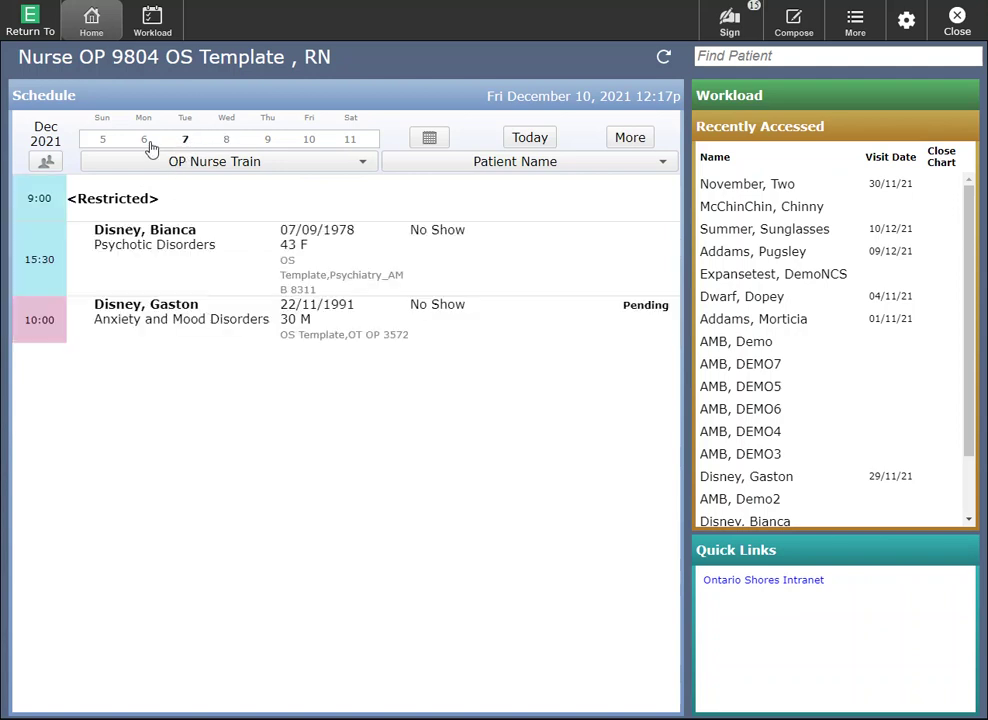
click(146, 141)
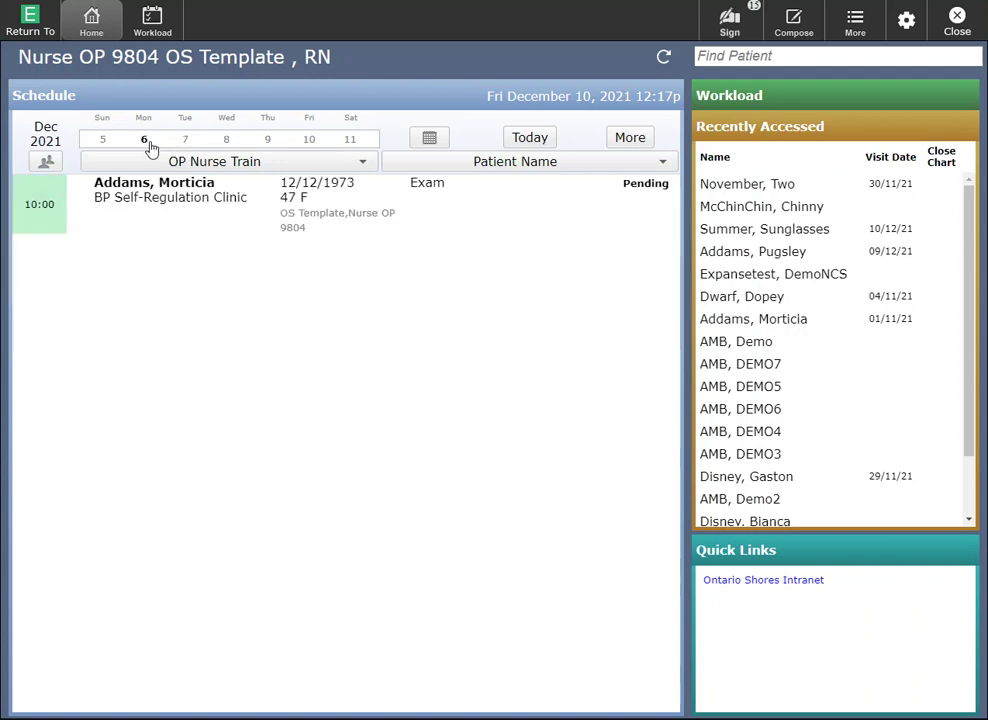
- Reopen the coverage editor, clear the provider selections, and exit without saving
click(47, 163)
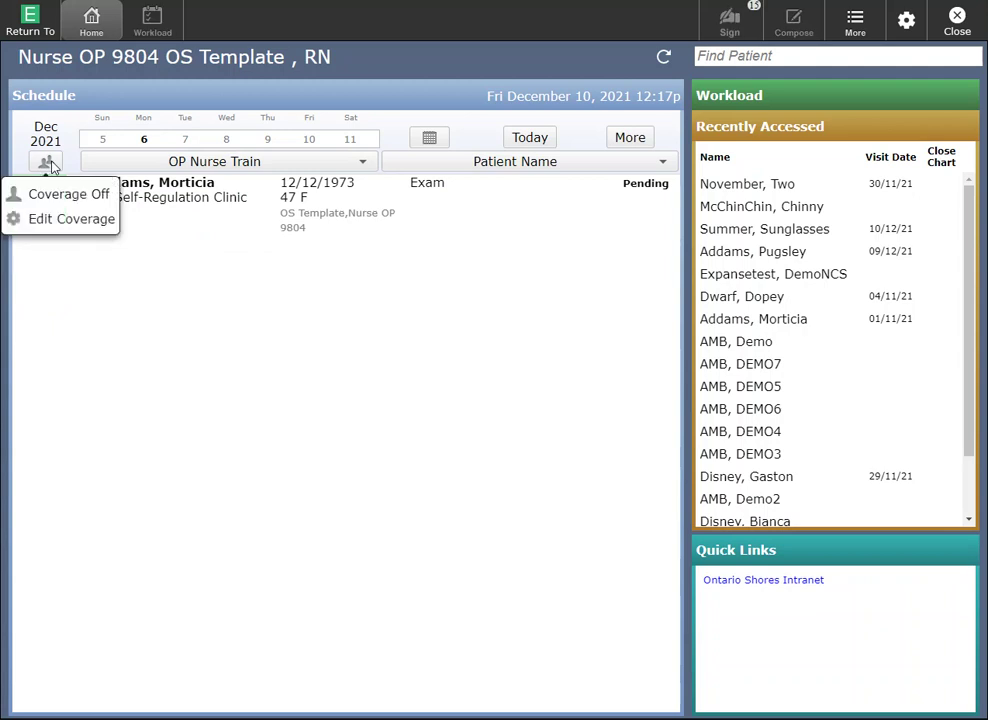
click(47, 222)
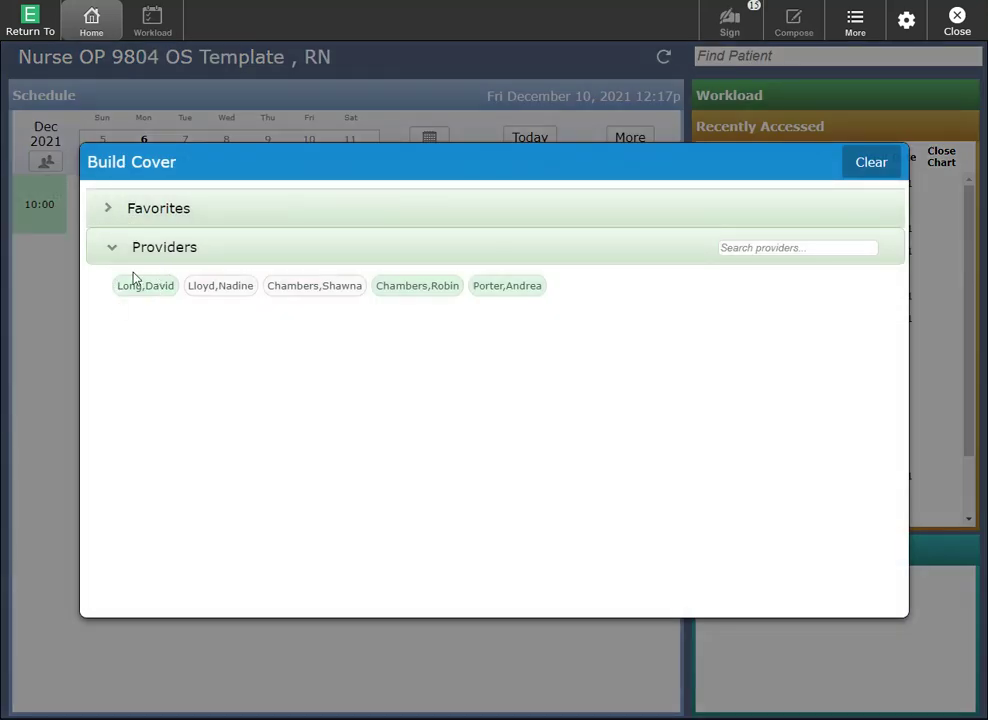
click(882, 166)
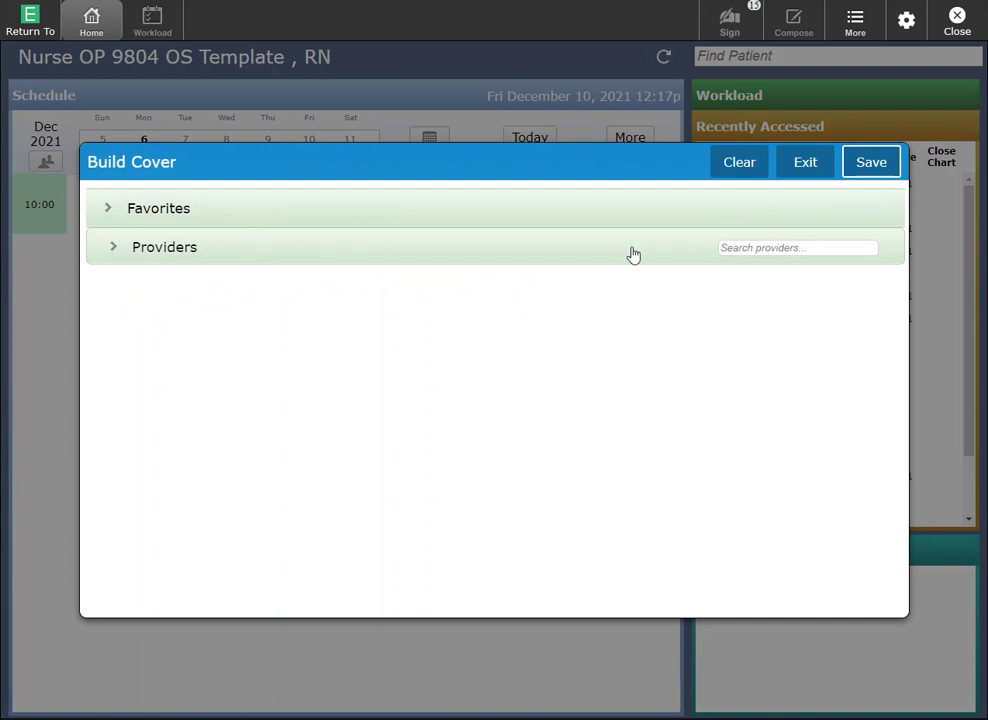
click(805, 164)
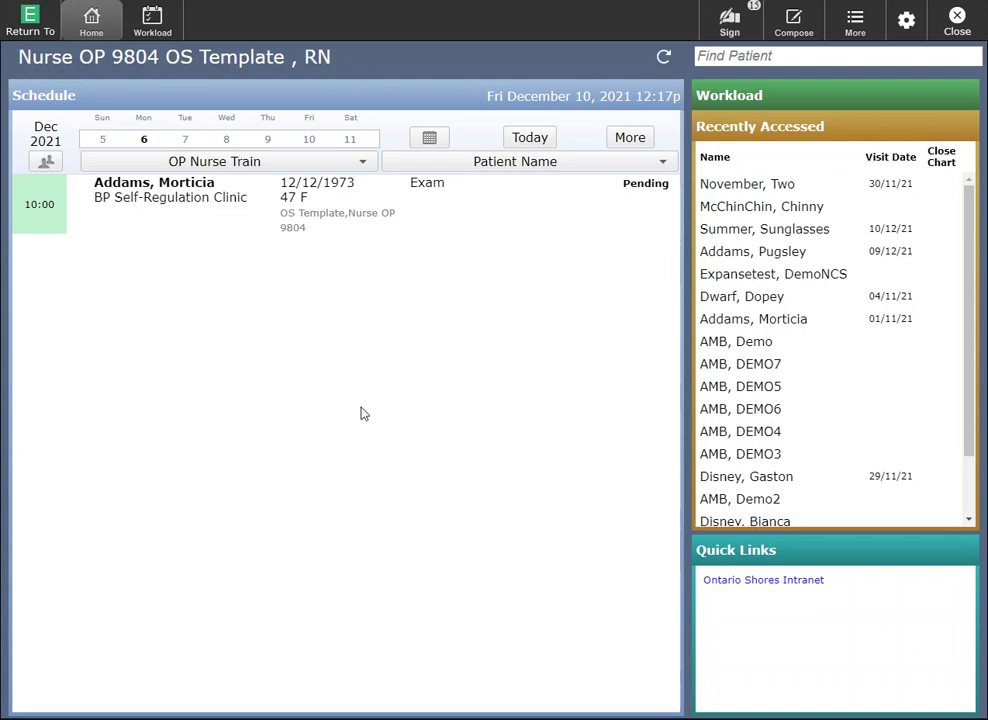
- Reset the schedule to today and display the full appointment grid for the ACTT Durham AMB resource
click(528, 139)
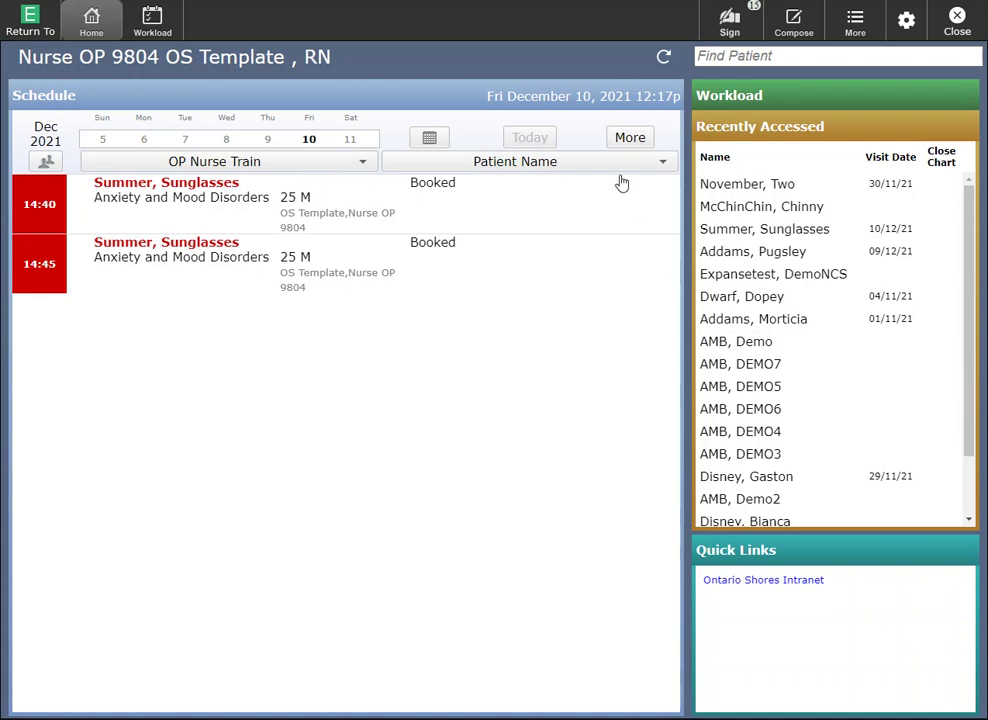
click(628, 140)
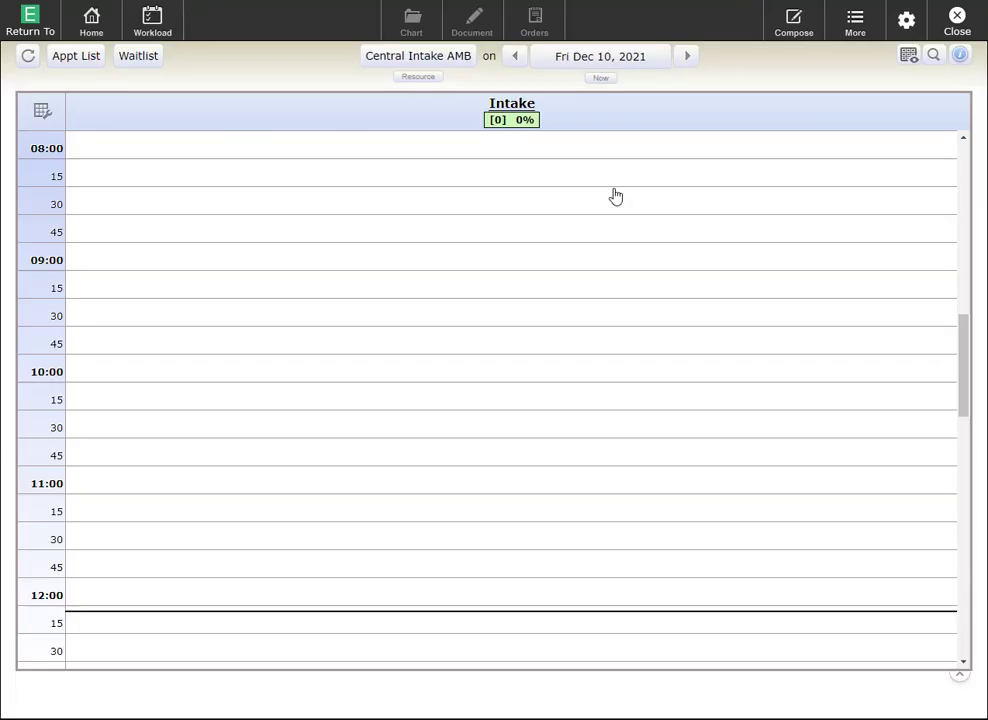
click(455, 58)
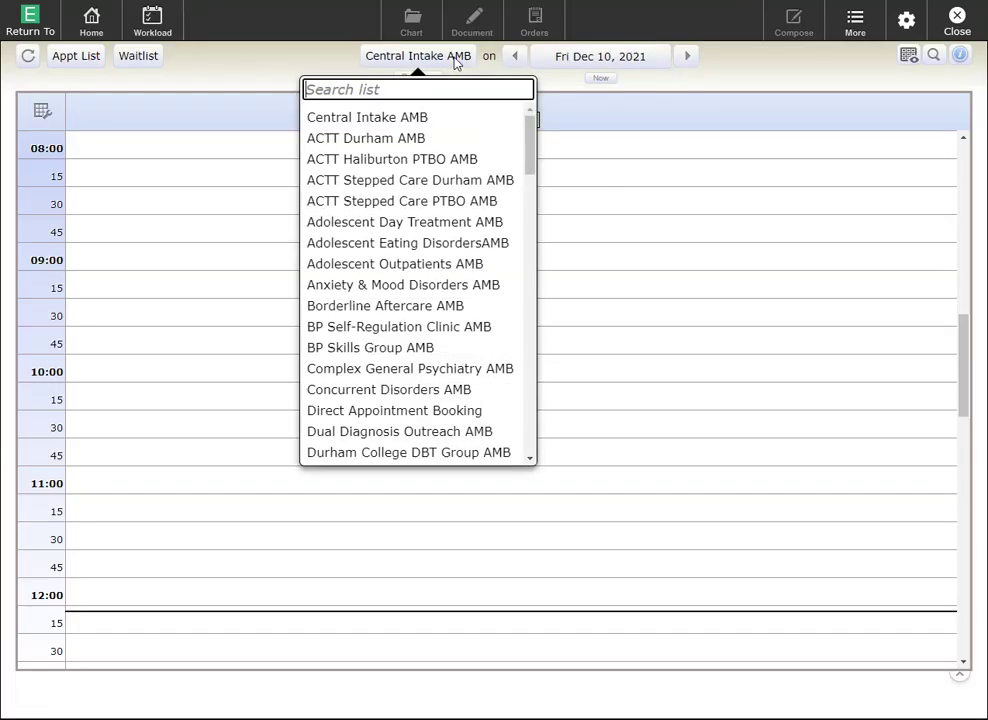
click(373, 142)
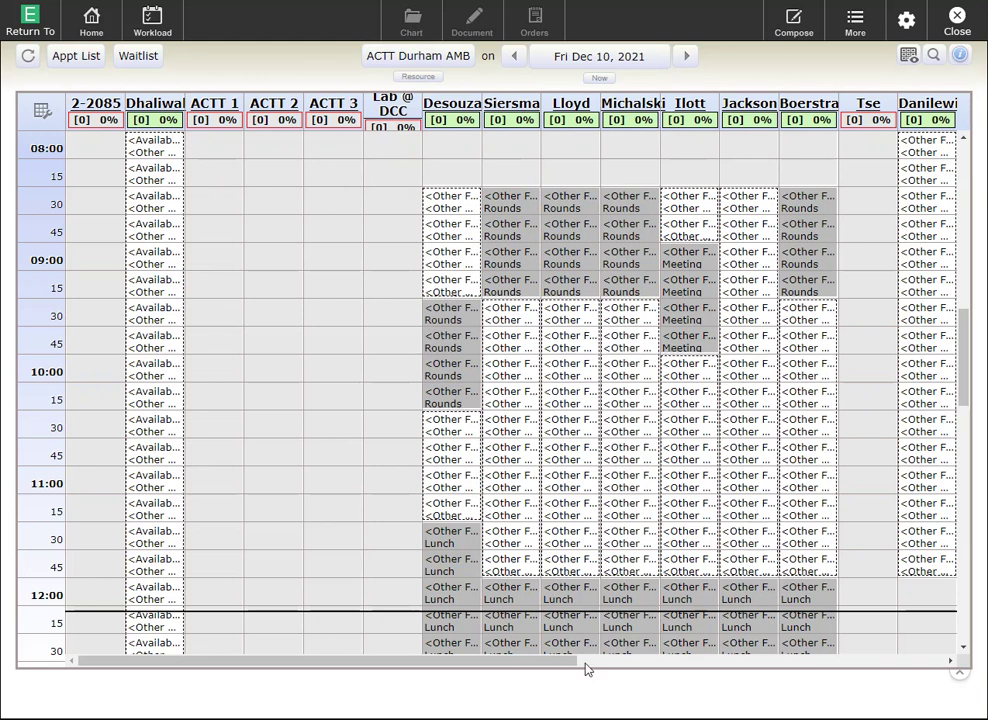
- View the details and booking options of a caseworker's 10:30 slot on Fri Dec 10, and return to the home screen
drag(543, 668, 490, 680)
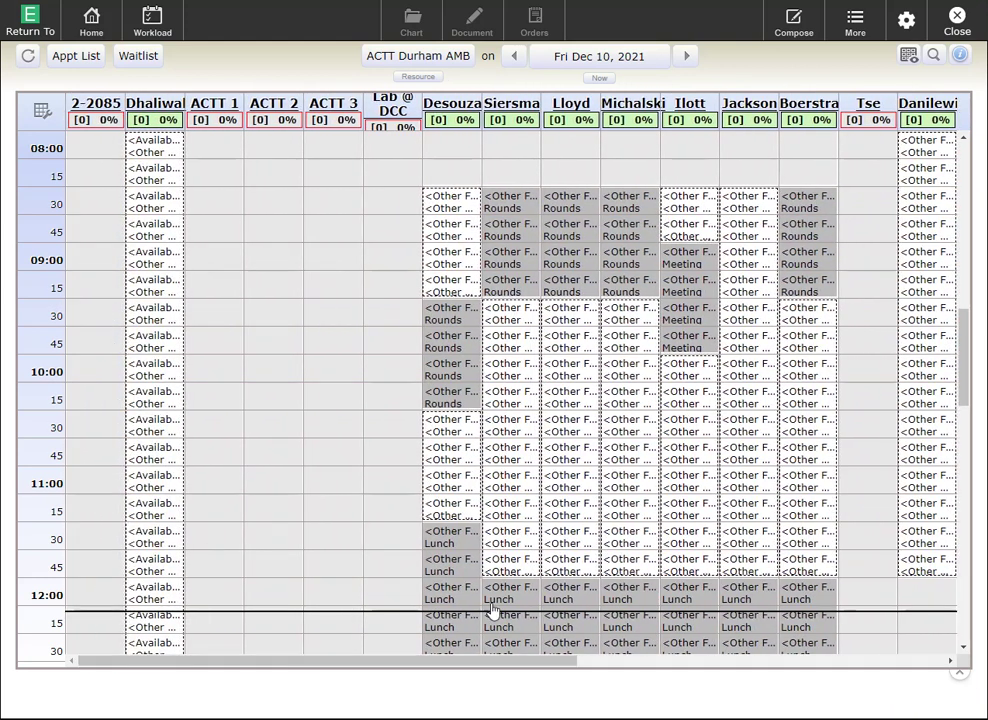
click(561, 426)
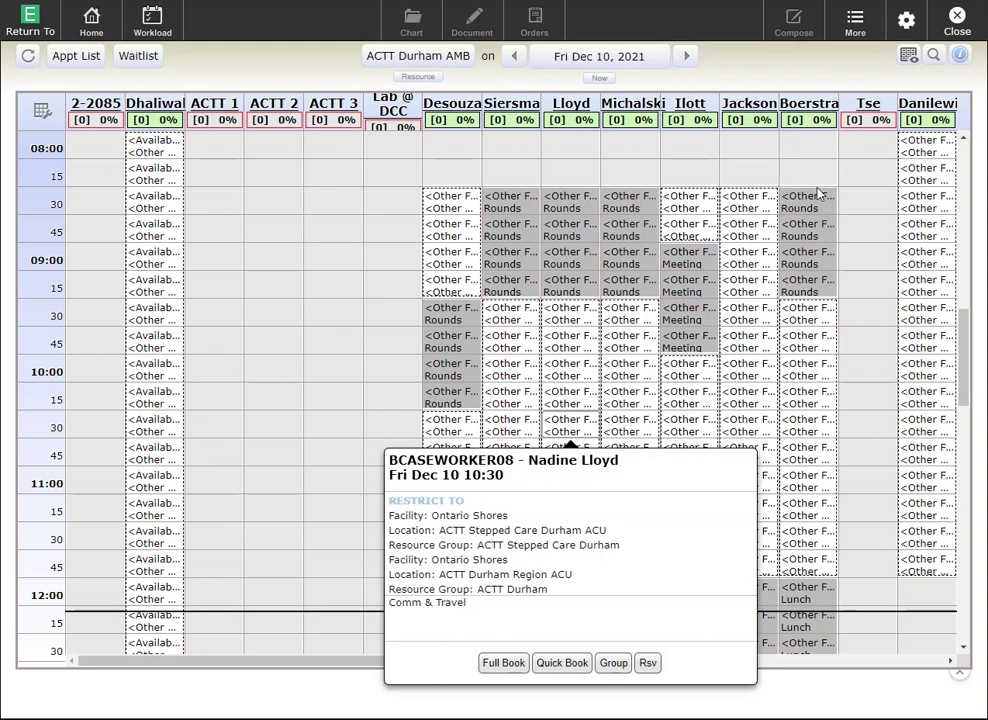
click(945, 33)
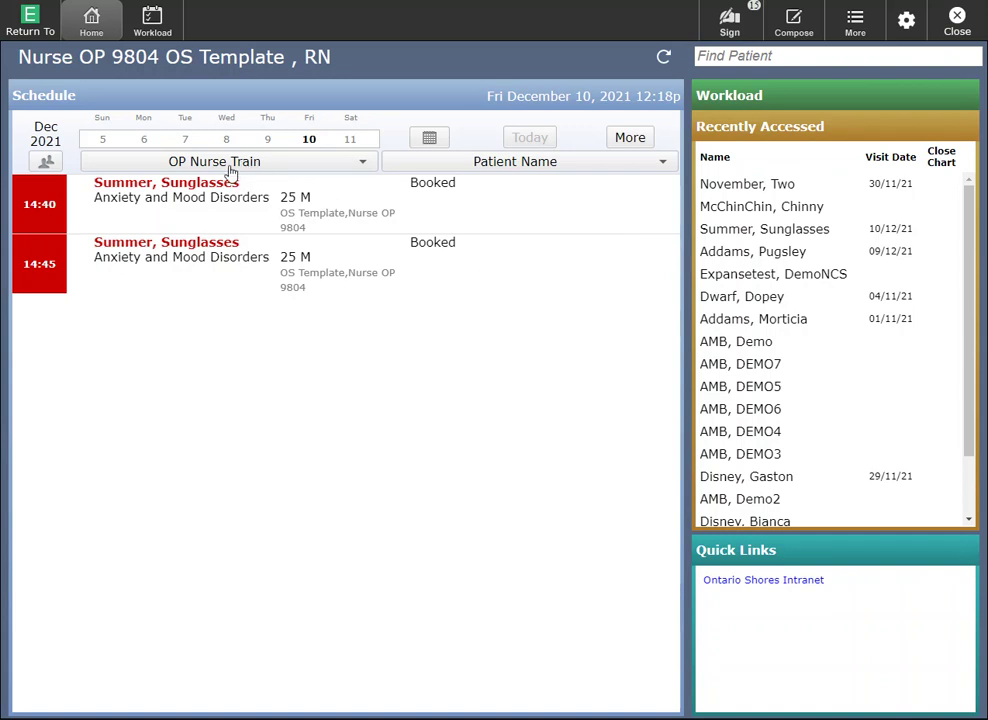
- Look through the home schedule's resource choices and its sorting options, and close both lists without choosing another option
click(363, 165)
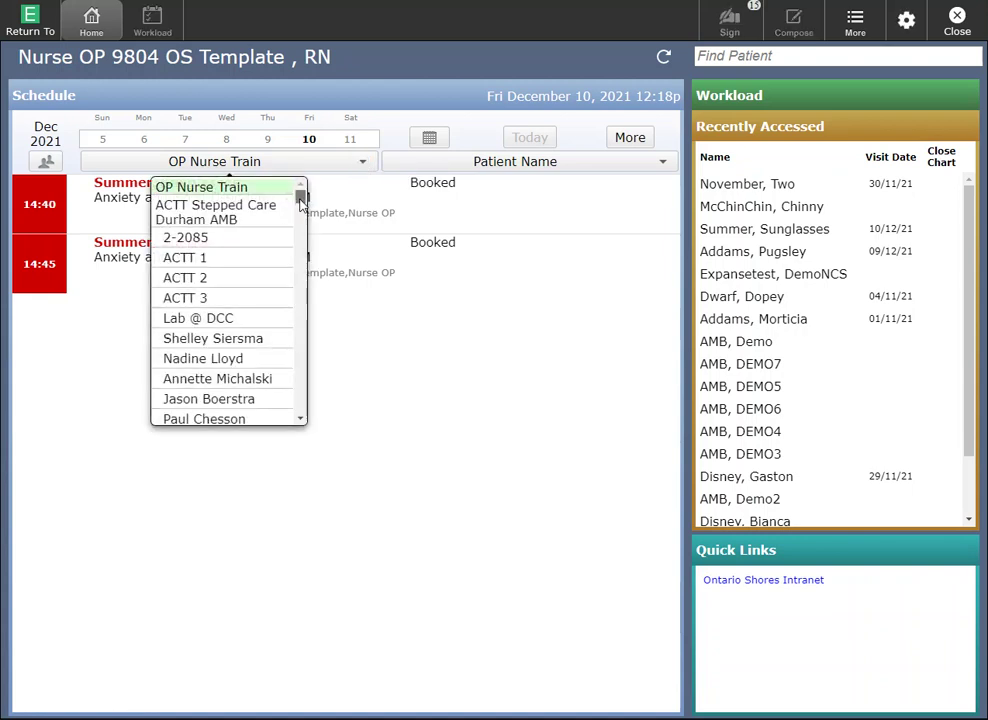
scroll(300, 216, down, 3)
drag(300, 210, 300, 252)
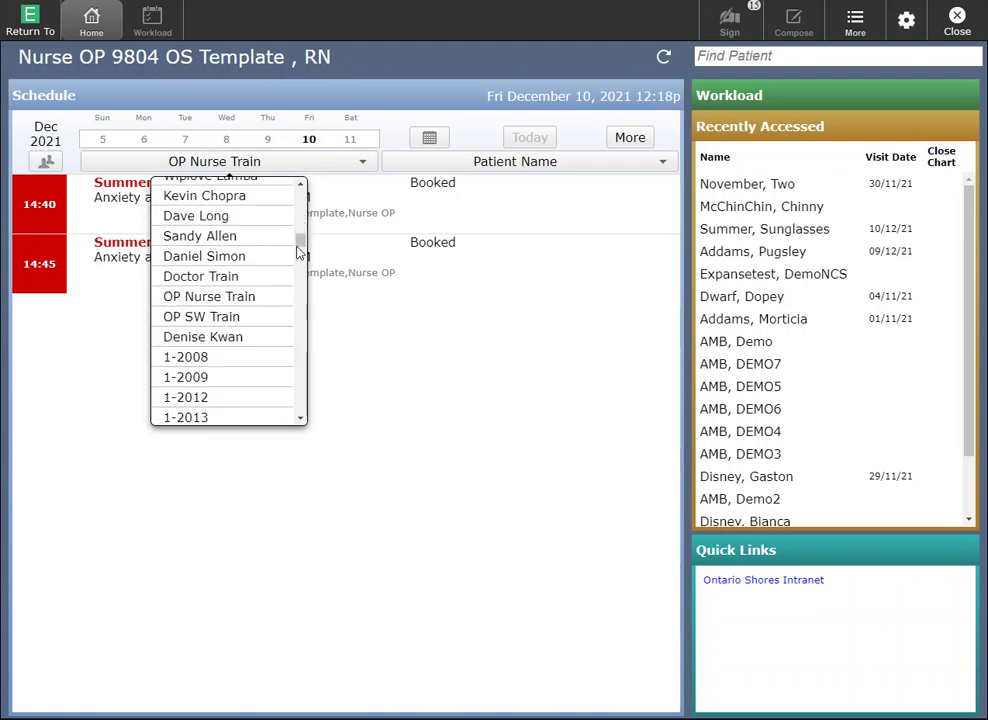
click(350, 383)
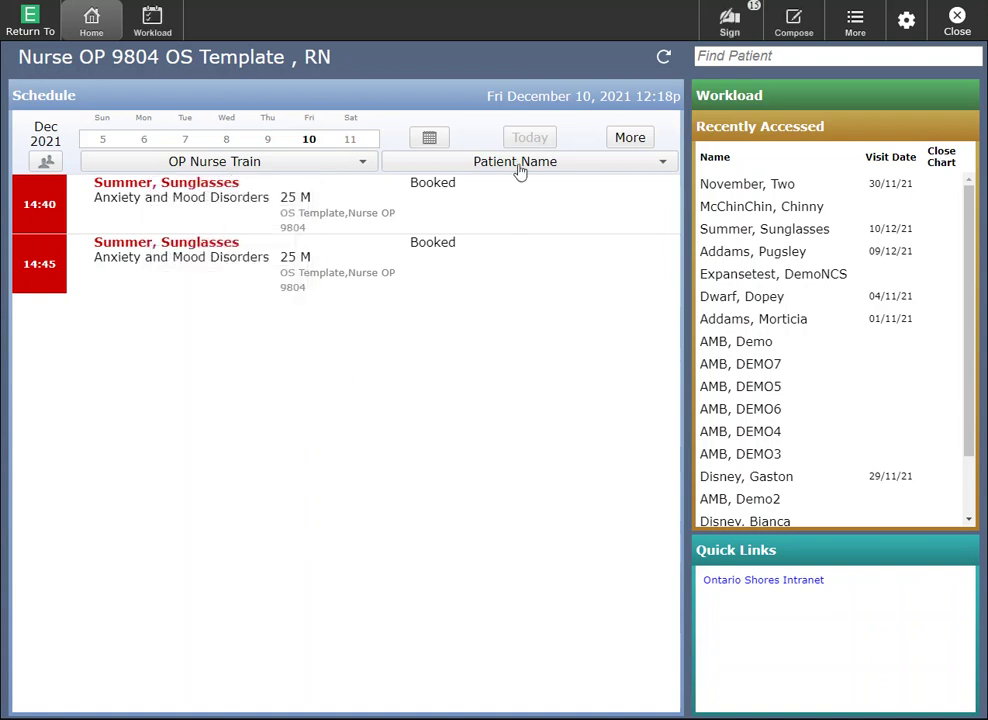
click(625, 168)
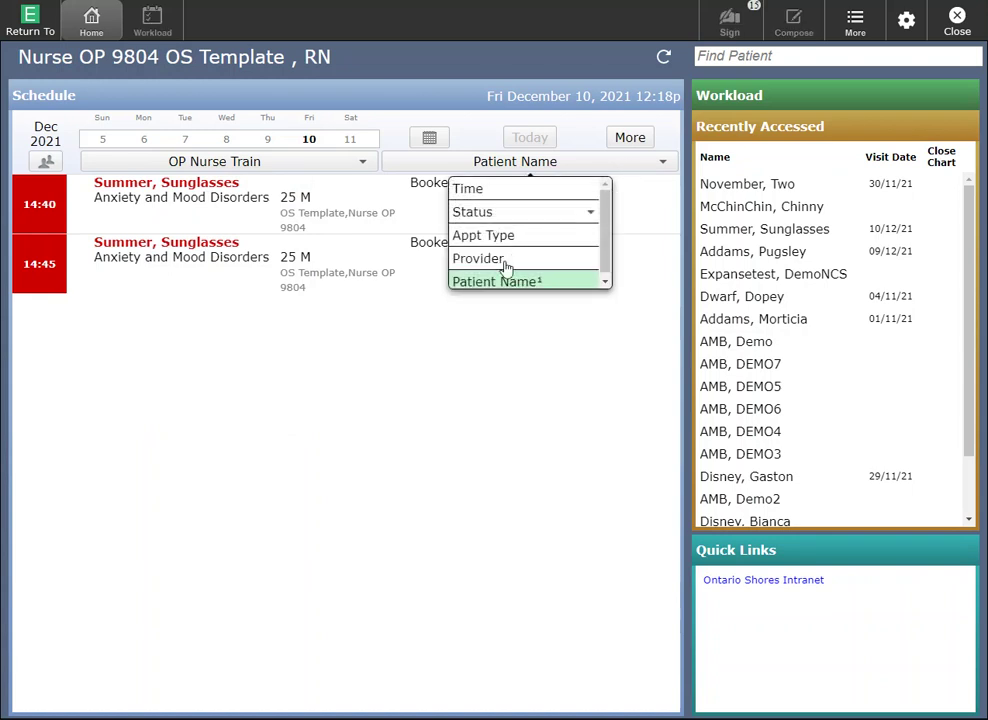
click(481, 421)
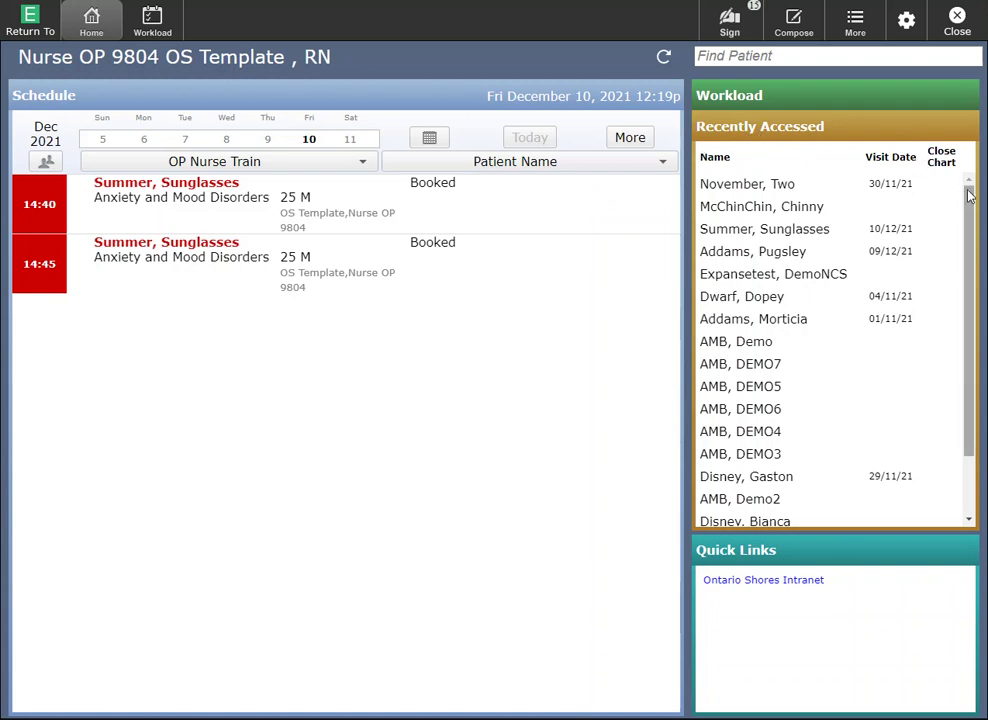
- Look through the Recently Accessed patient list down to its last entries
mouse_move(968, 196)
mouse_down()
mouse_move(973, 257)
mouse_move(972, 185)
mouse_up()
drag(966, 212, 966, 272)
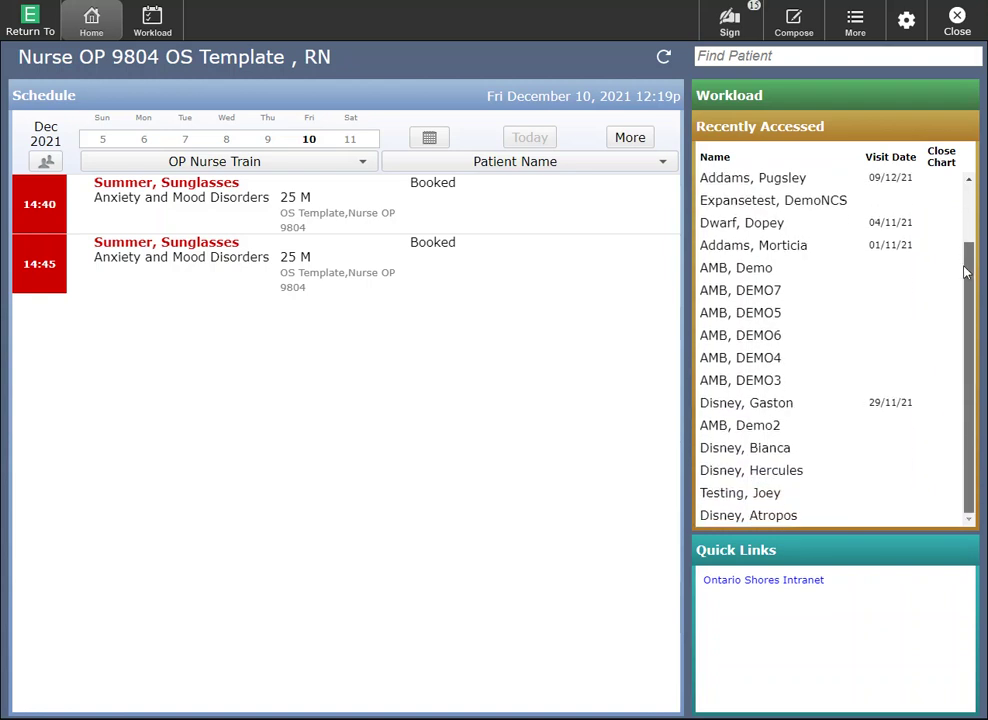